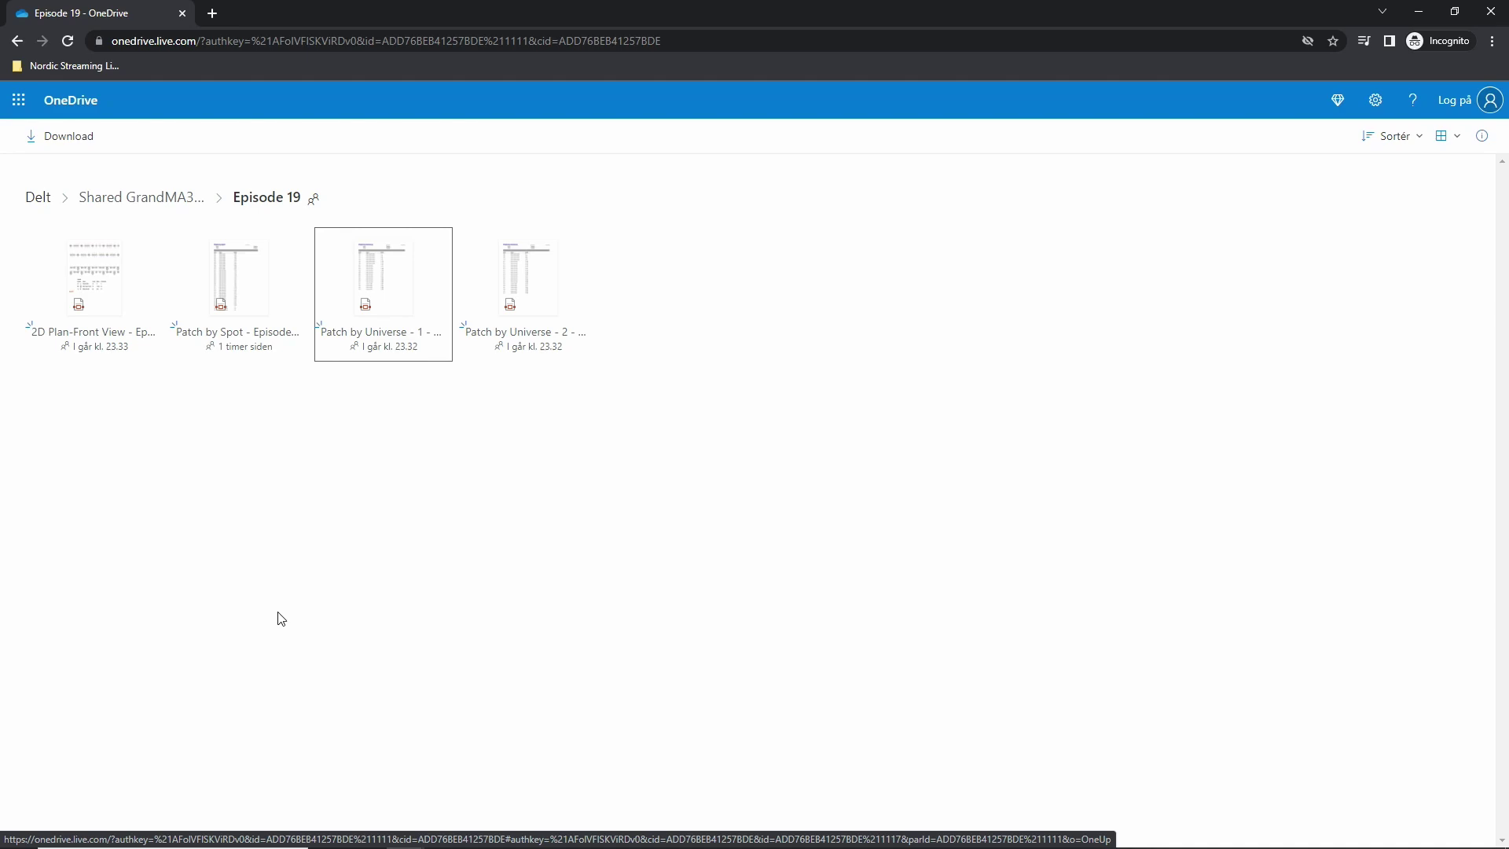
Step: Open the 2D Plan-Front View PDF from the Episode 19 folder and examine the rig plan and fixture legend
click(98, 284)
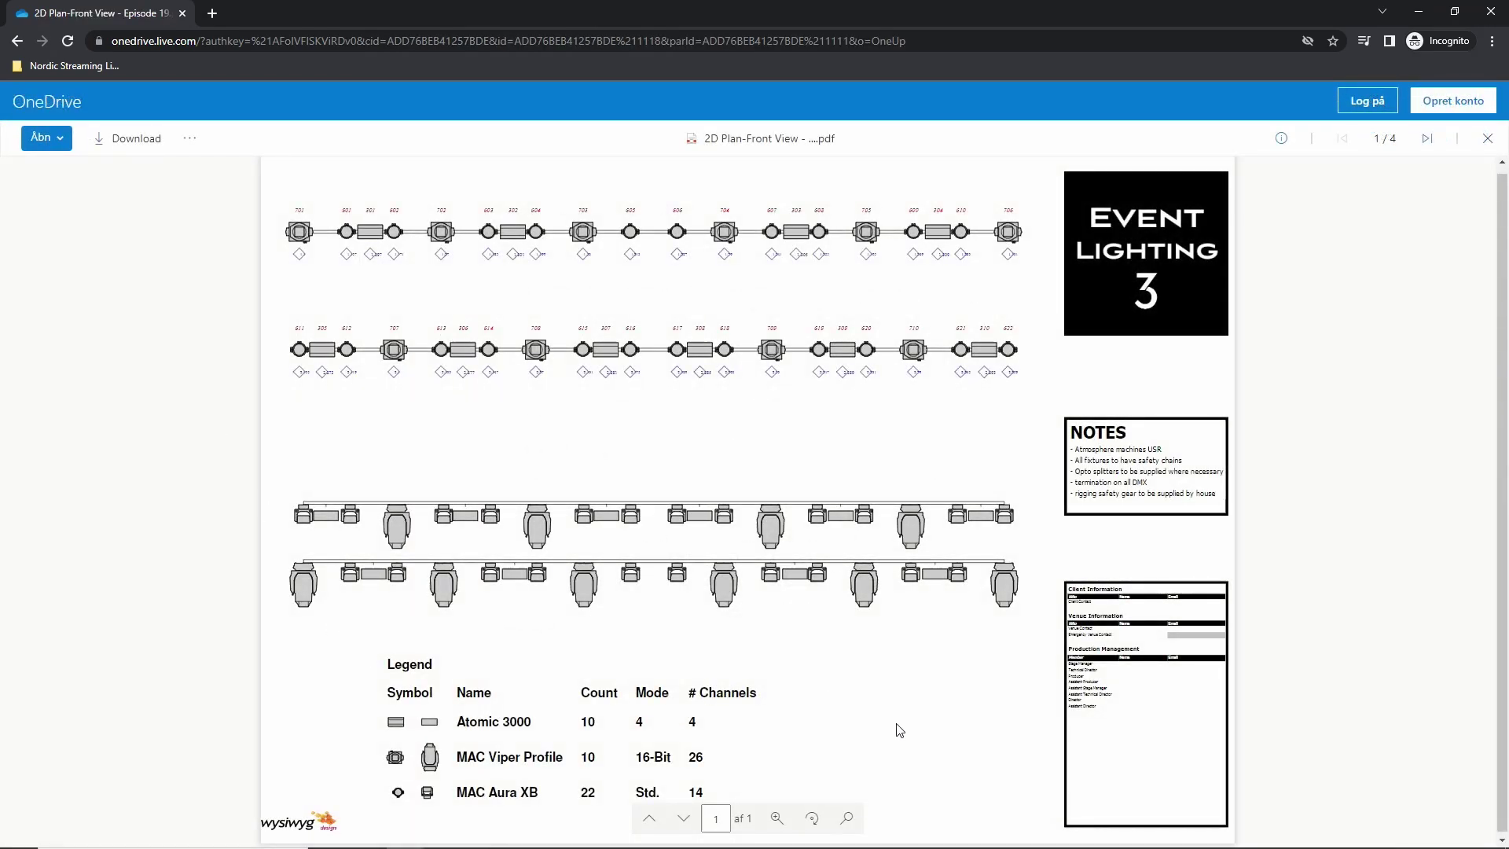
scroll(900, 731, down, 1)
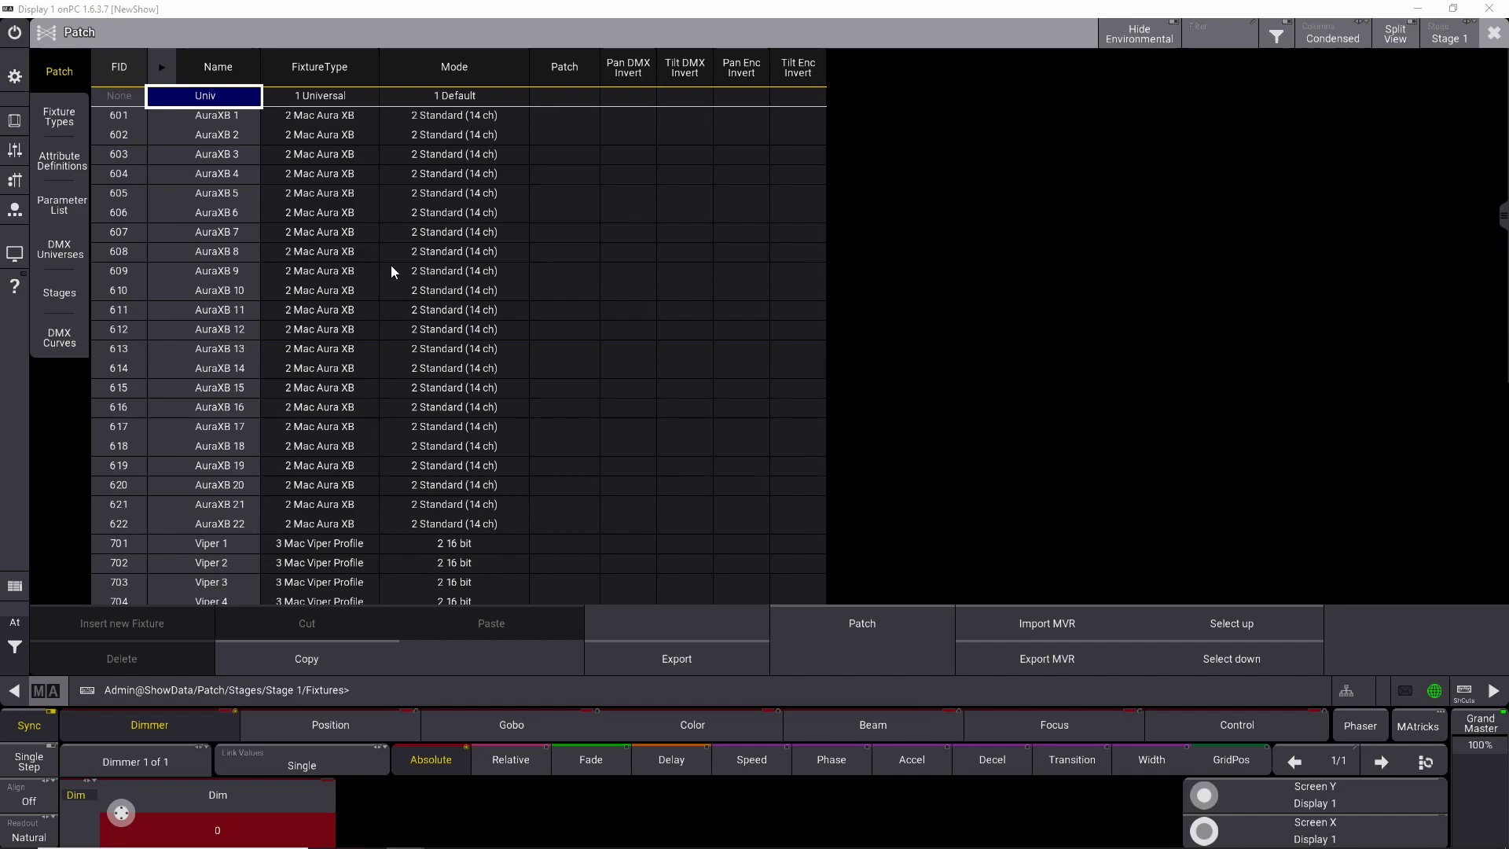
Step: Switch to grandMA3 onPC and look through the patch list's AuraXB and Viper fixtures and their modes
key(Down)
key(Down)
key(Down)
key(Down)
key(Down)
key(Down)
key(Down)
key(Down)
key(Down)
key(Down)
key(Down)
key(Down)
key(Down)
key(Down)
key(Down)
key(Down)
key(Down)
key(Down)
key(Down)
key(Down)
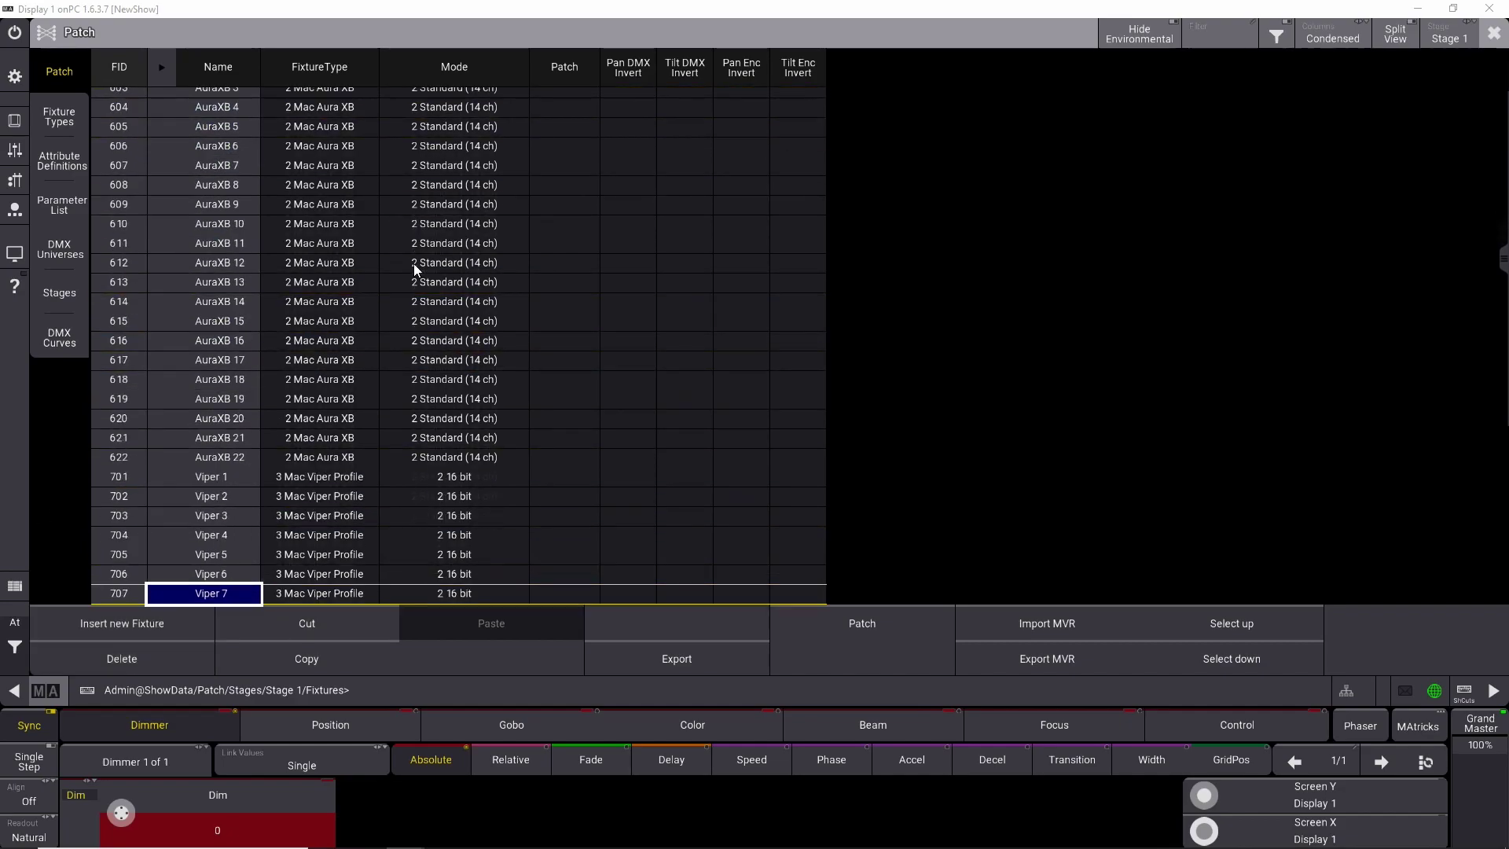
key(Up)
key(Up)
key(Up)
key(Up)
key(Up)
key(Up)
key(Up)
key(Up)
key(Up)
key(Up)
key(Up)
key(Up)
key(Up)
key(Up)
key(Up)
key(Up)
key(Up)
key(Up)
key(Up)
key(Up)
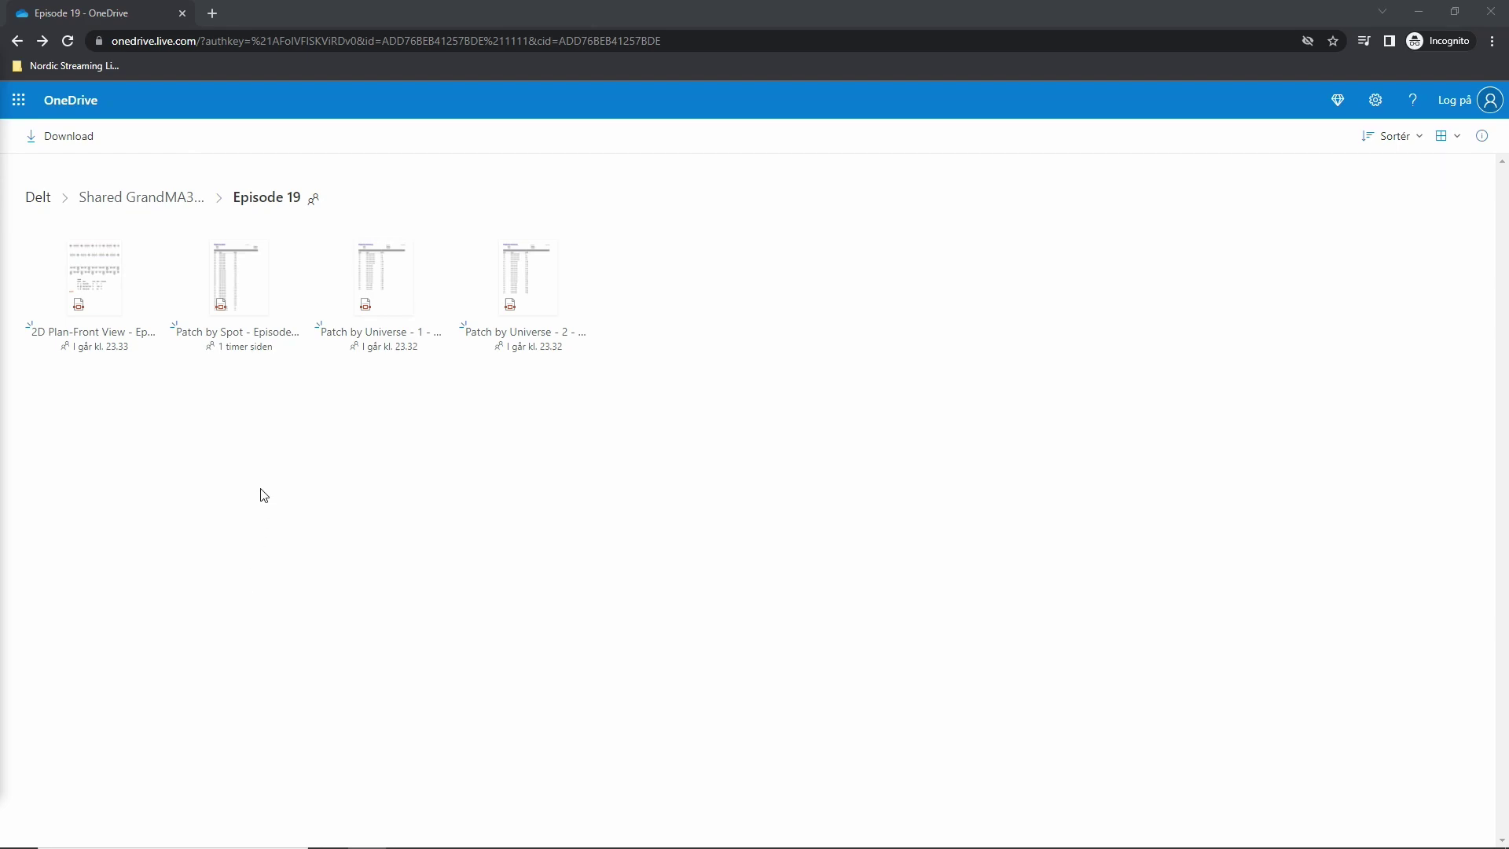
Step: Open the Patch by Spot PDF and, in grandMA3 onPC, patch Atomic fixtures 301 to 304 starting at DMX address 1.297
click(246, 290)
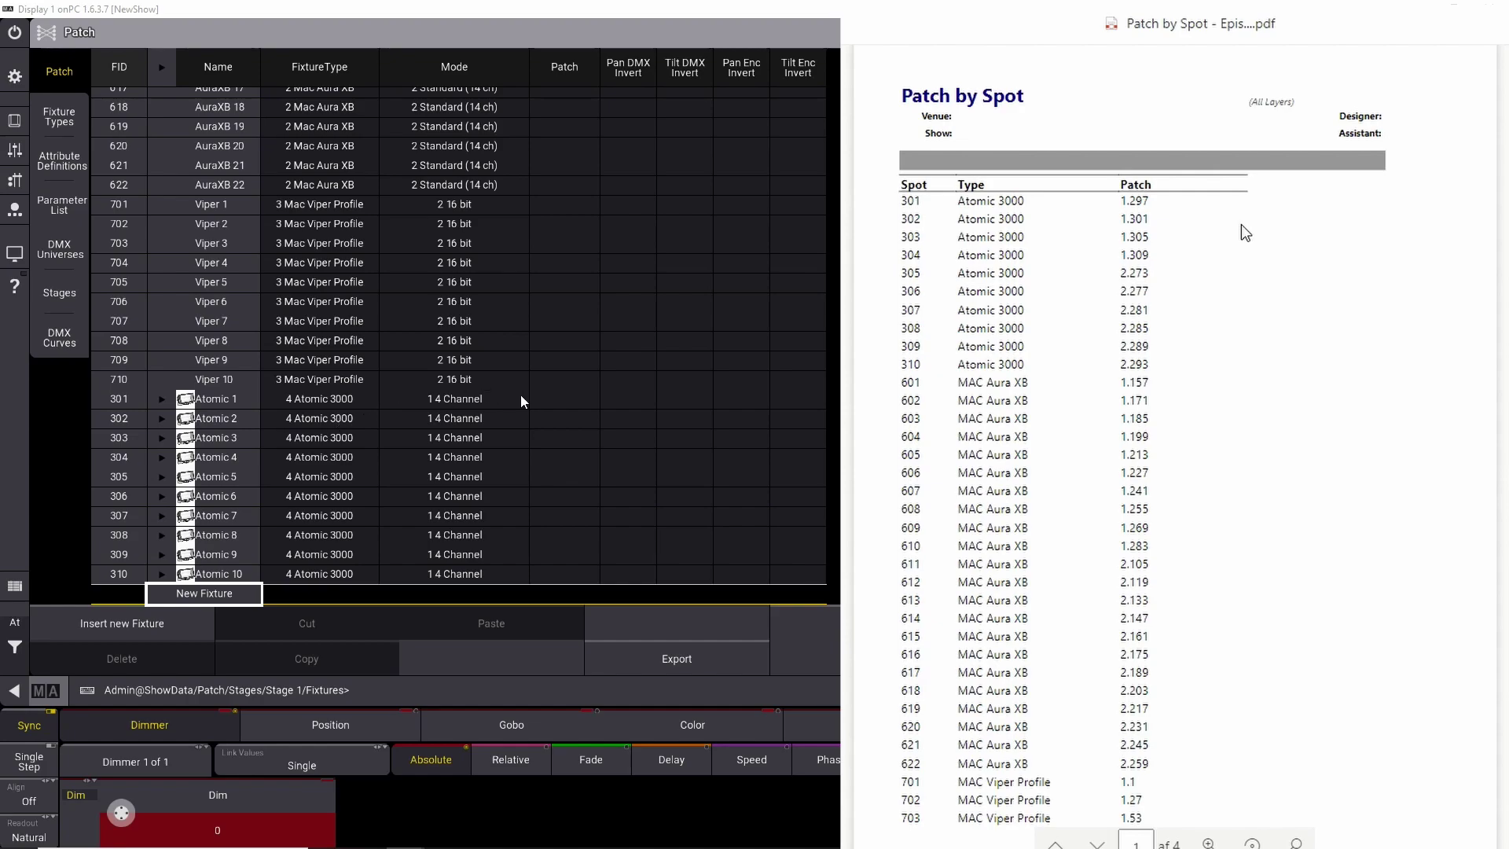
drag(550, 401, 548, 466)
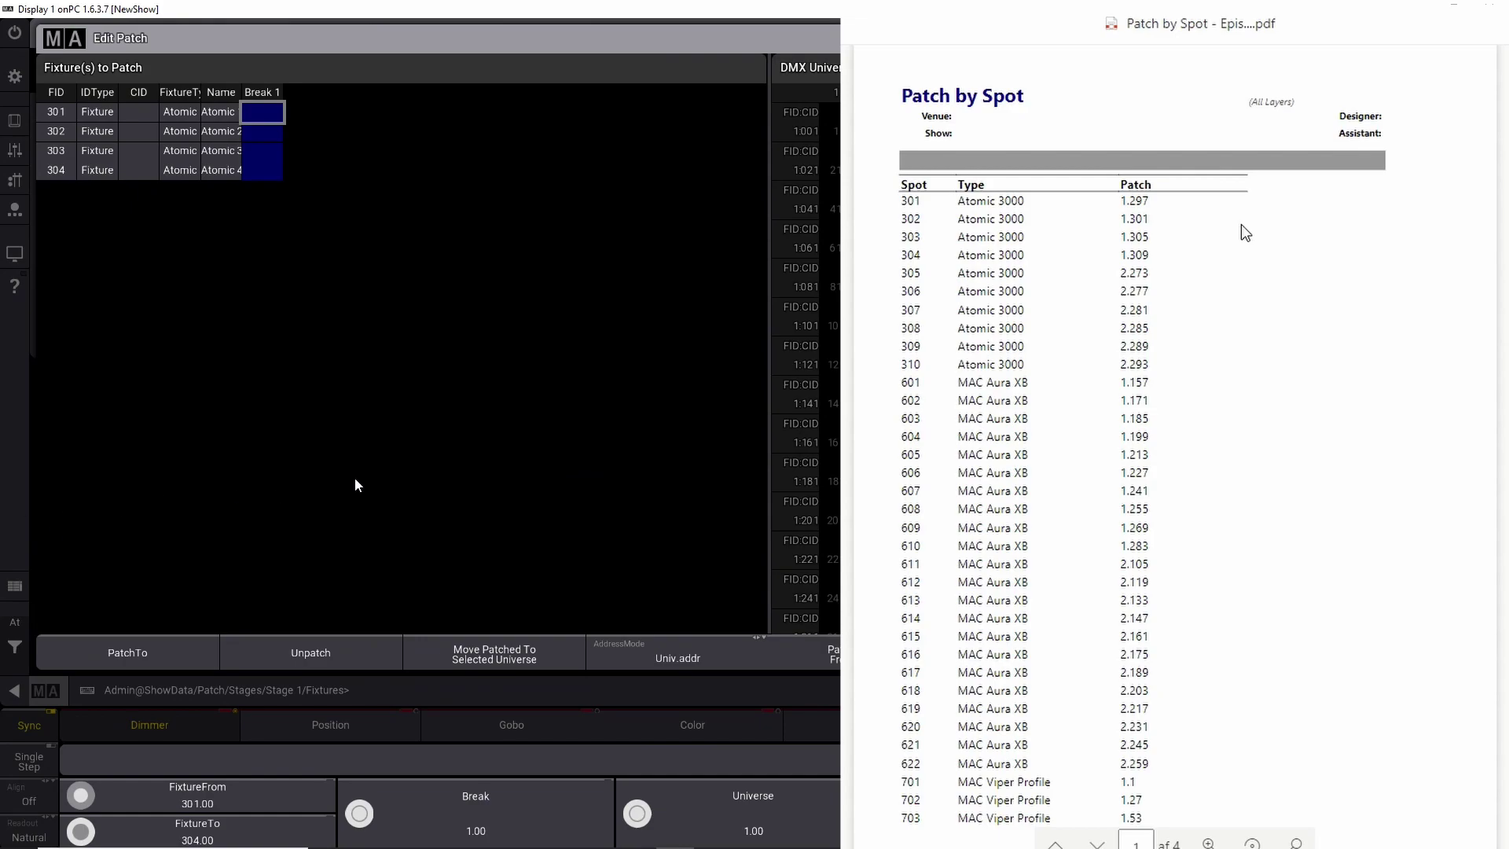
click(198, 651)
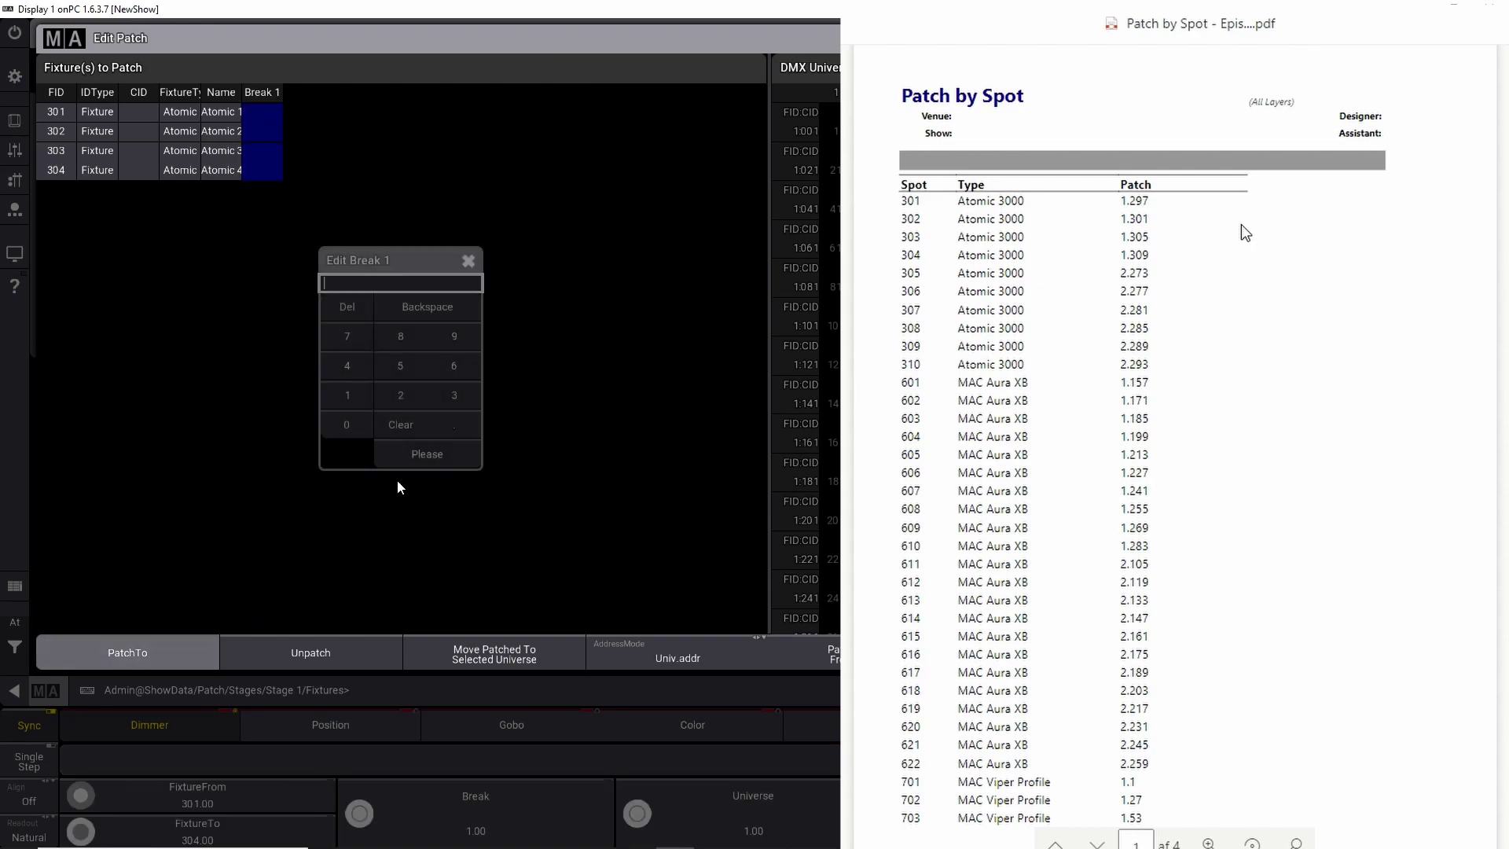
click(401, 394)
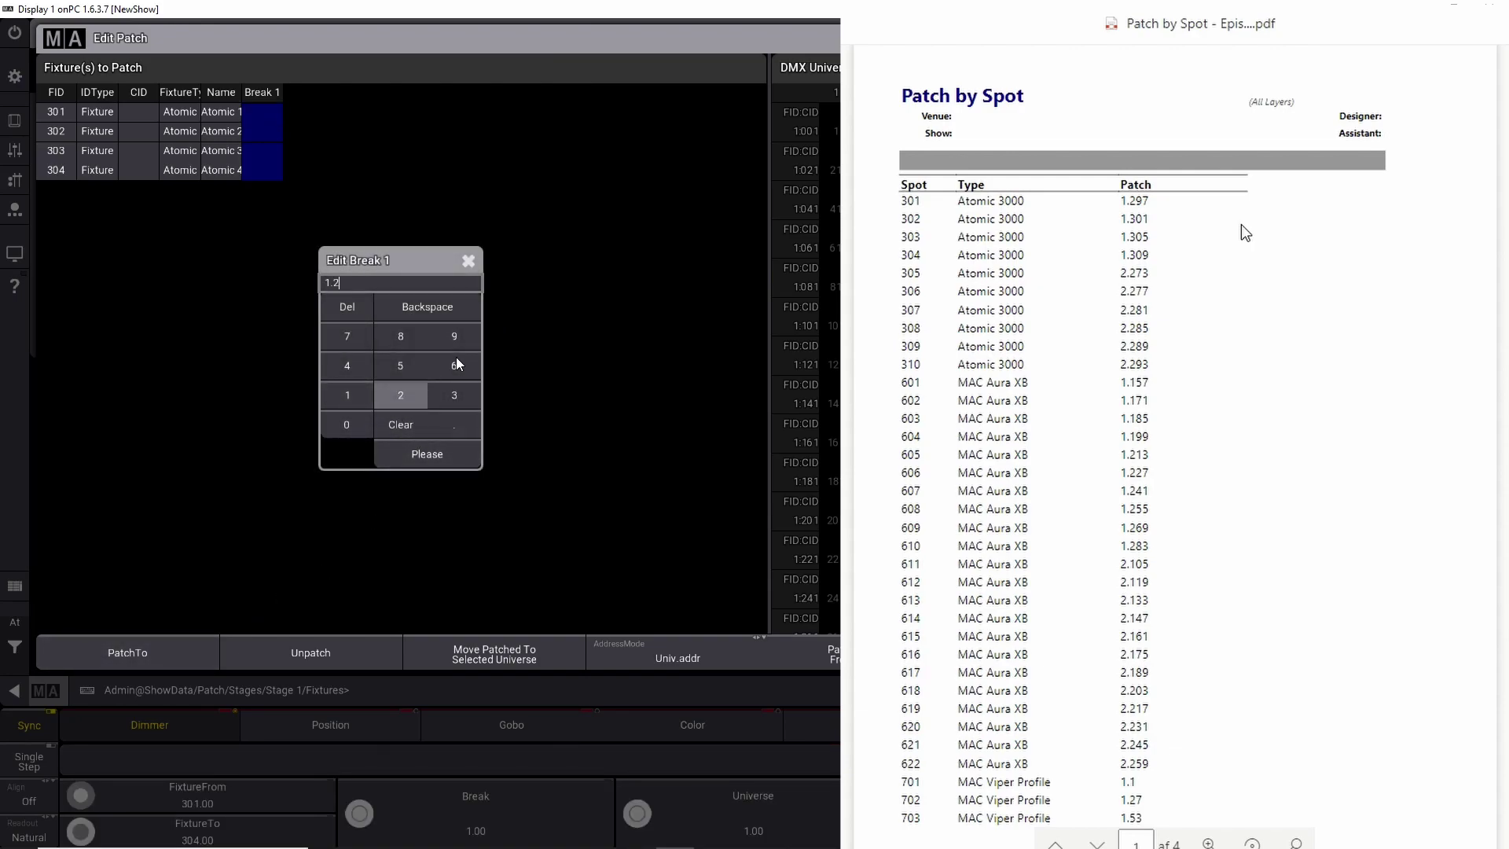
click(454, 335)
click(347, 335)
click(426, 454)
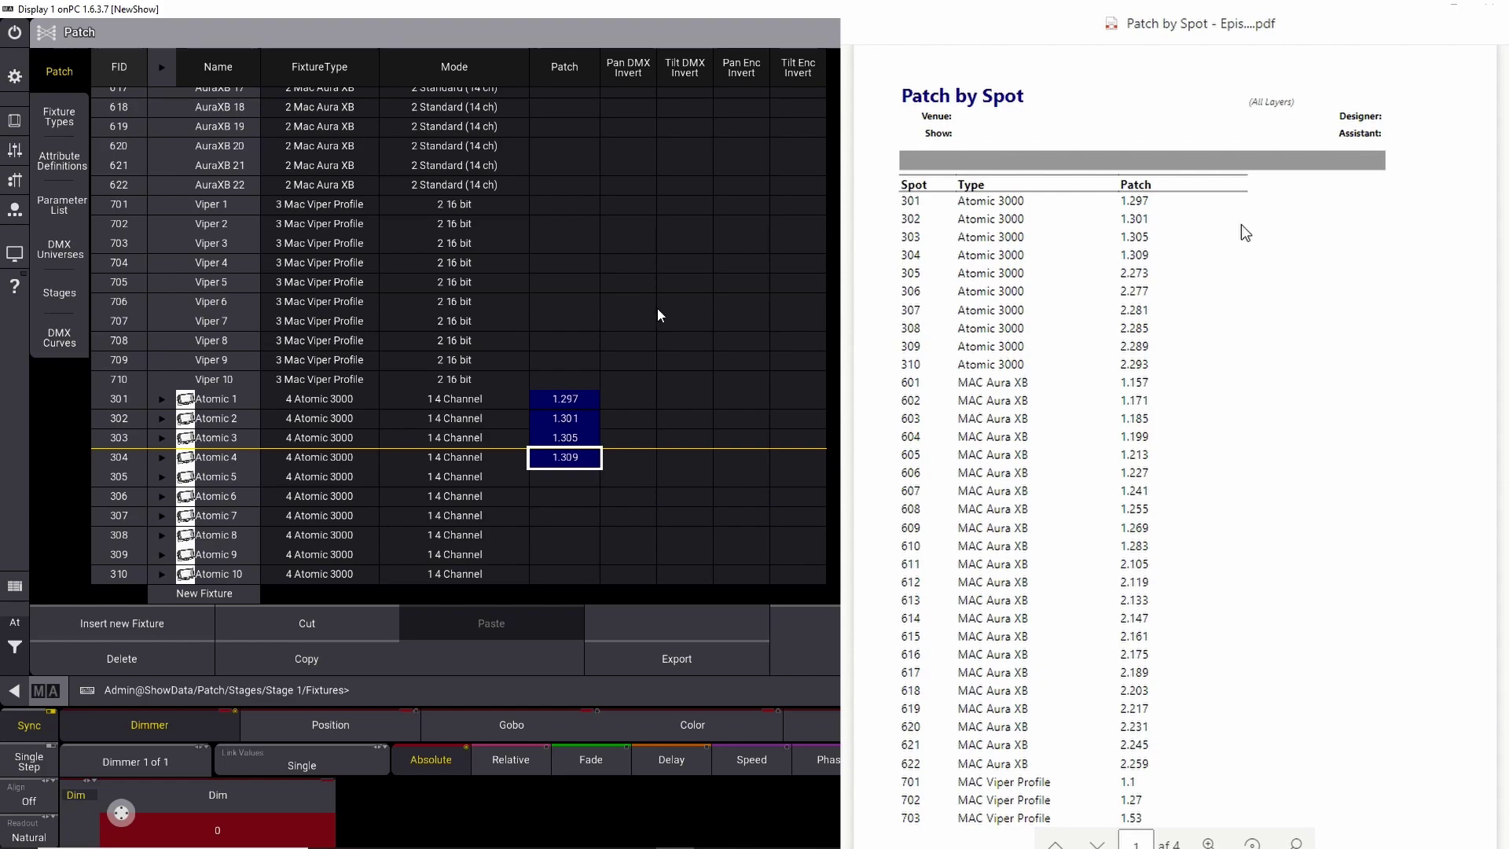
Step: Patch AuraXB fixtures 601 to 610 consecutively, starting at DMX address 1.157
key(Home)
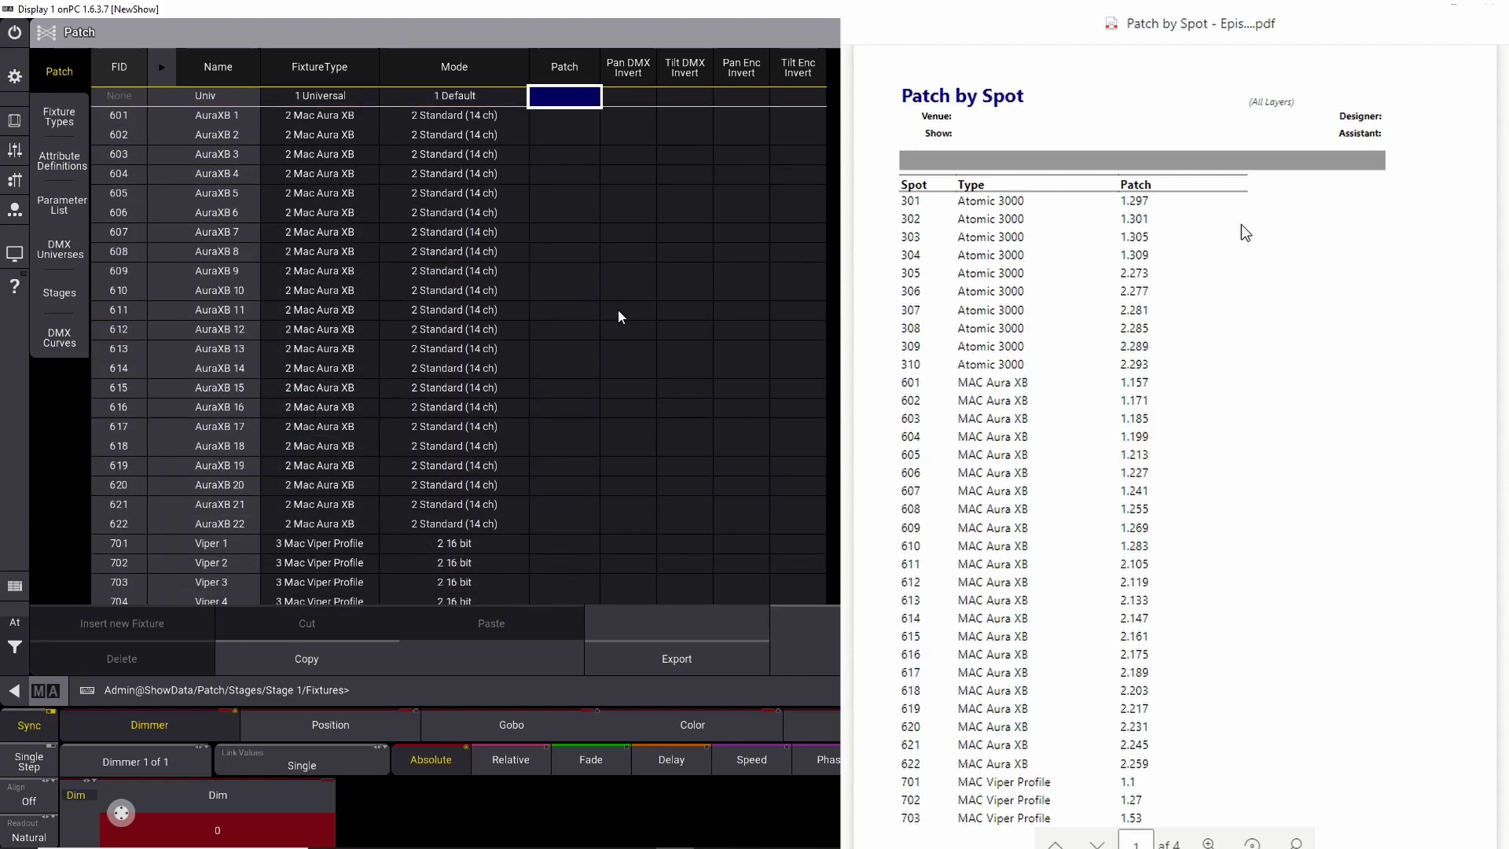
drag(542, 129, 547, 297)
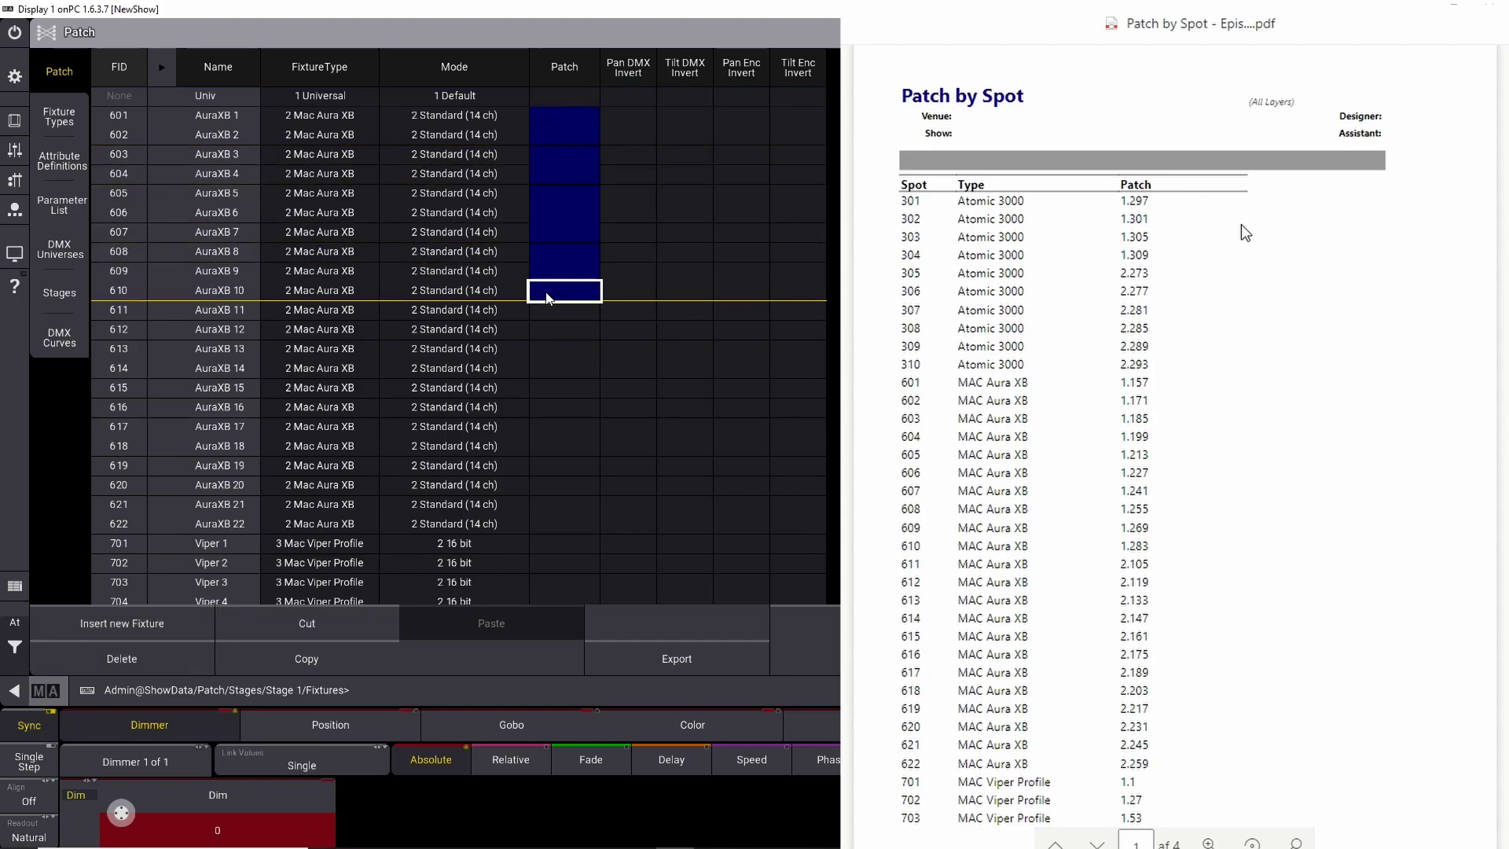
click(548, 298)
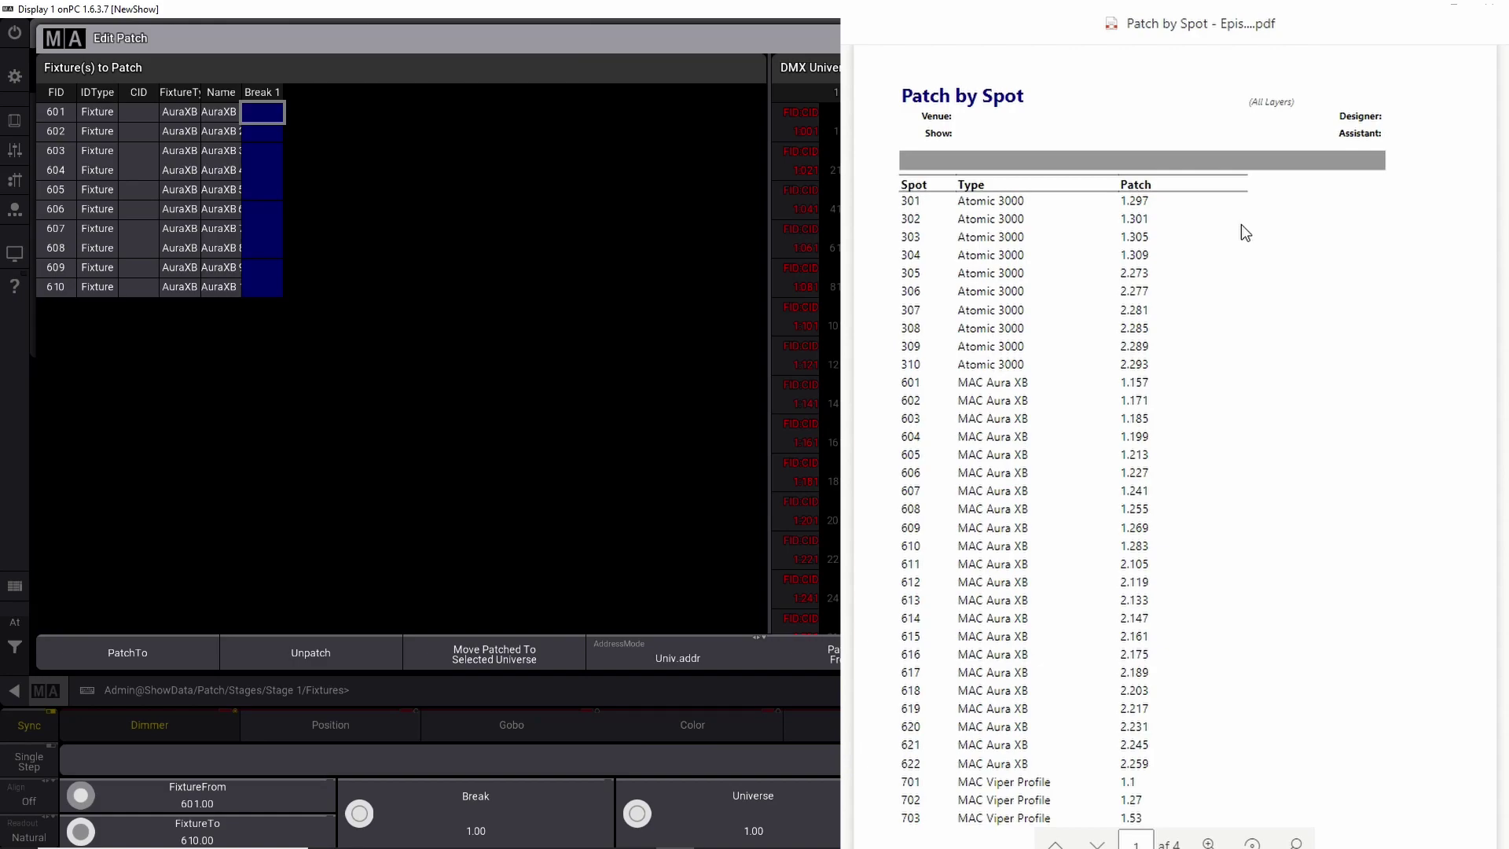
click(172, 660)
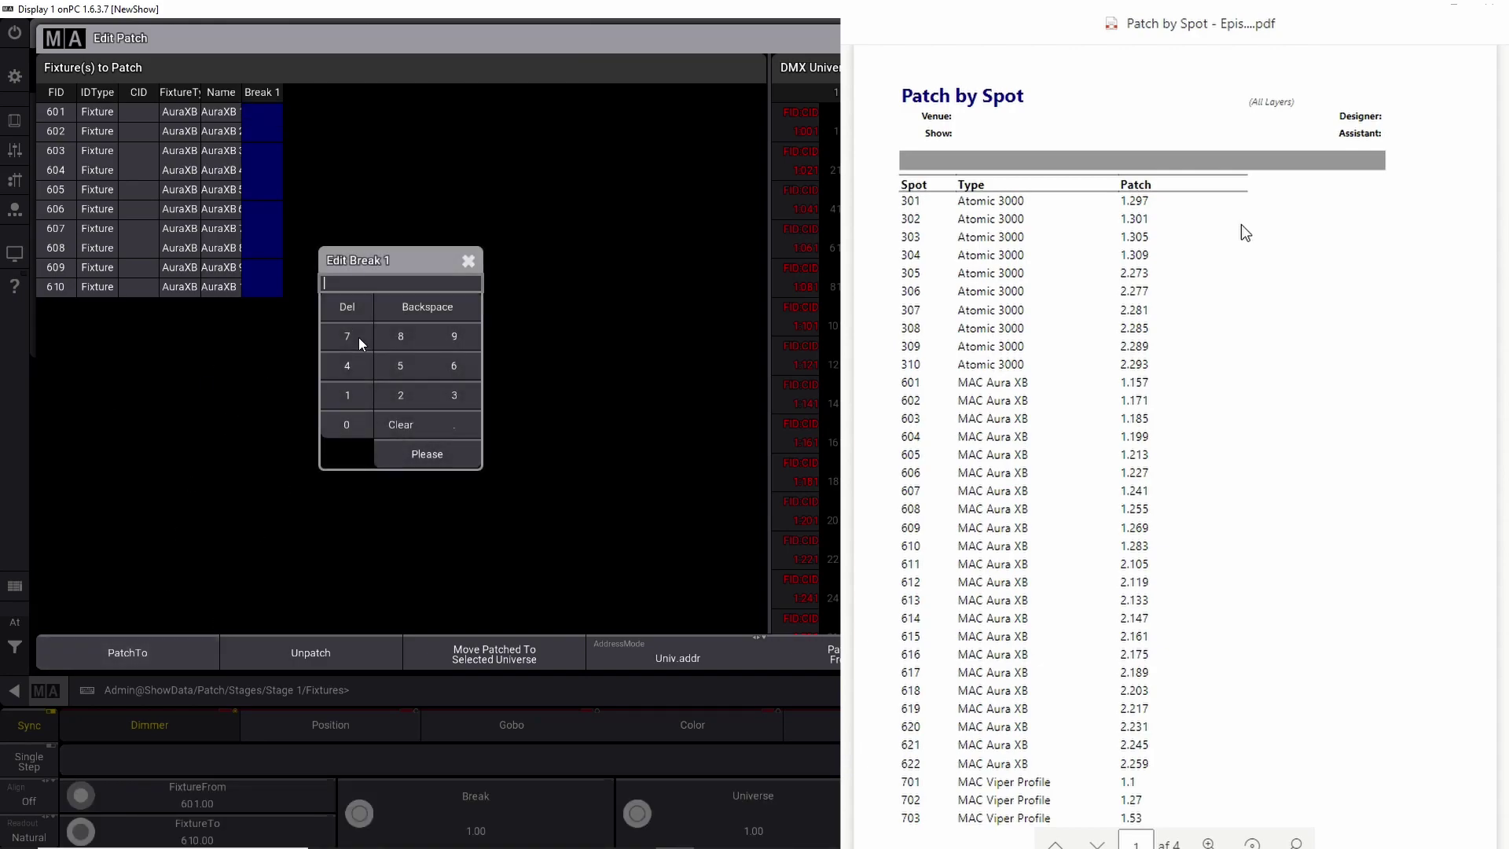
click(346, 399)
click(462, 431)
click(351, 394)
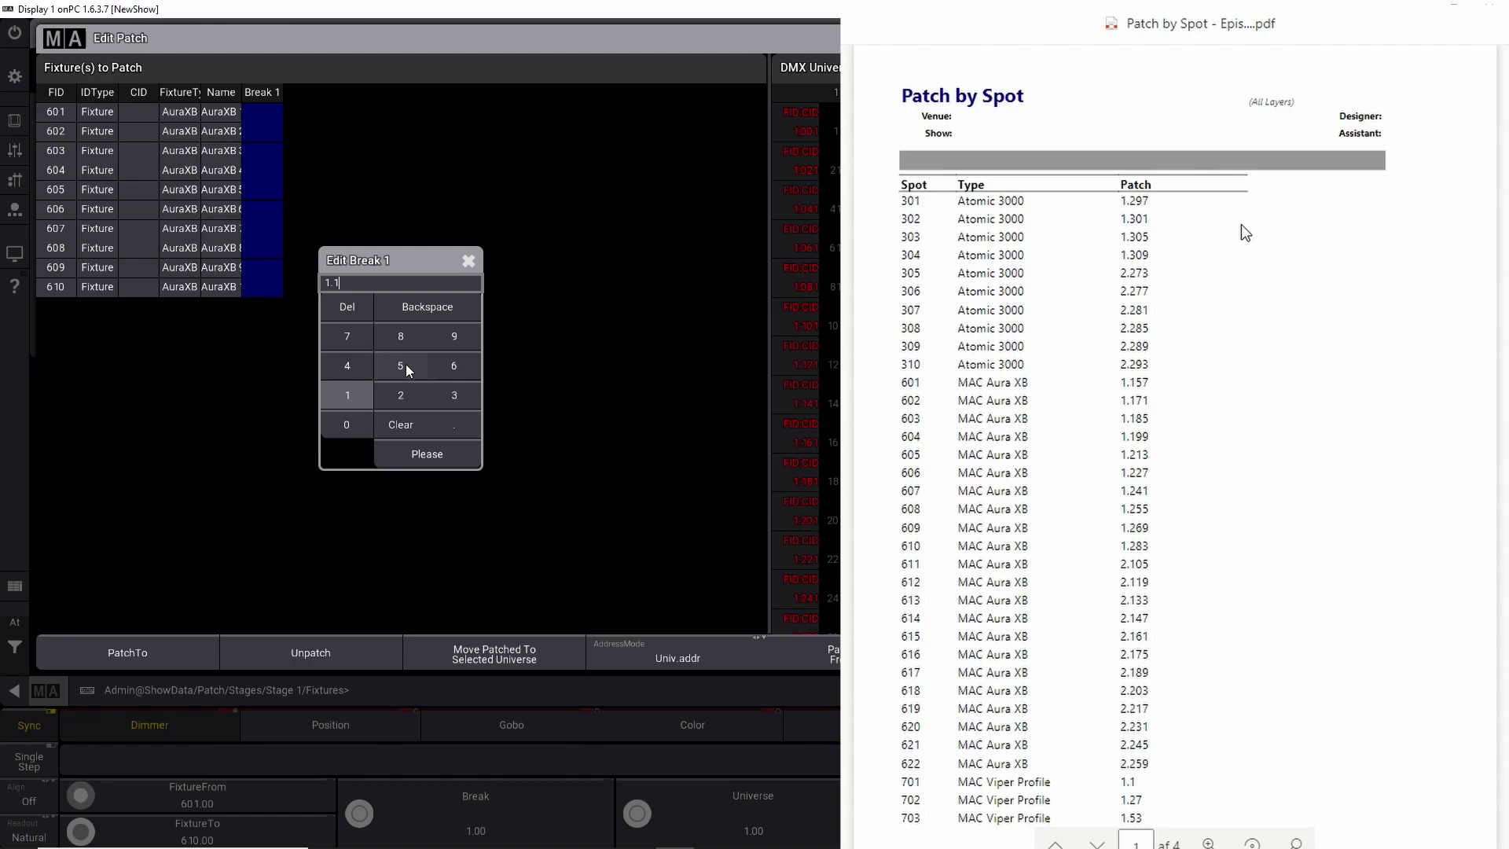
click(401, 365)
click(348, 336)
click(427, 453)
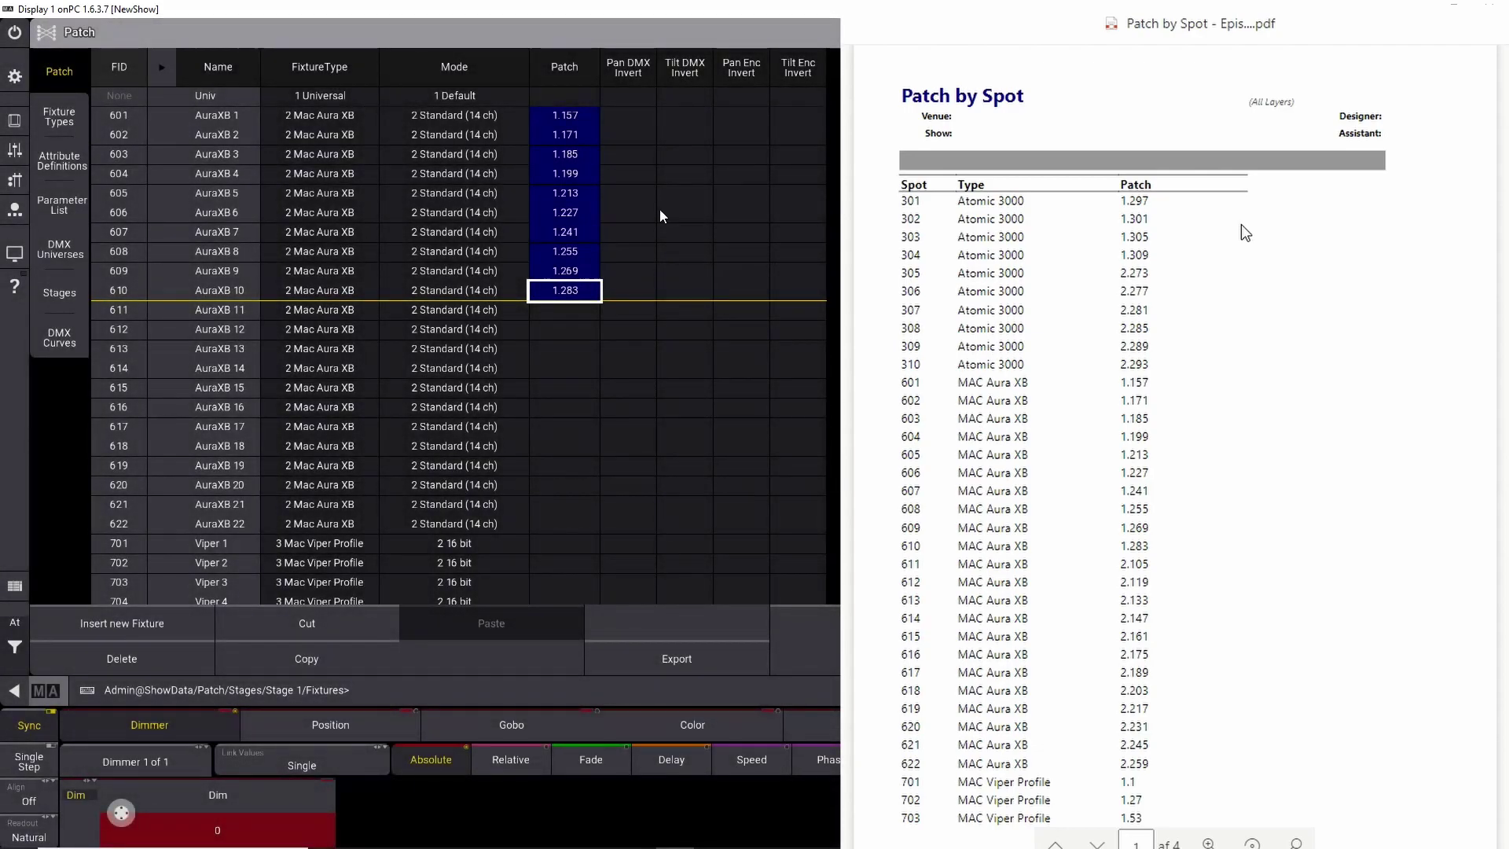
Step: Check the Viper addresses in the Patch by Spot PDF and patch Viper fixtures 701 to 706 starting at DMX address 1.1
scroll(1242, 226, down, 5)
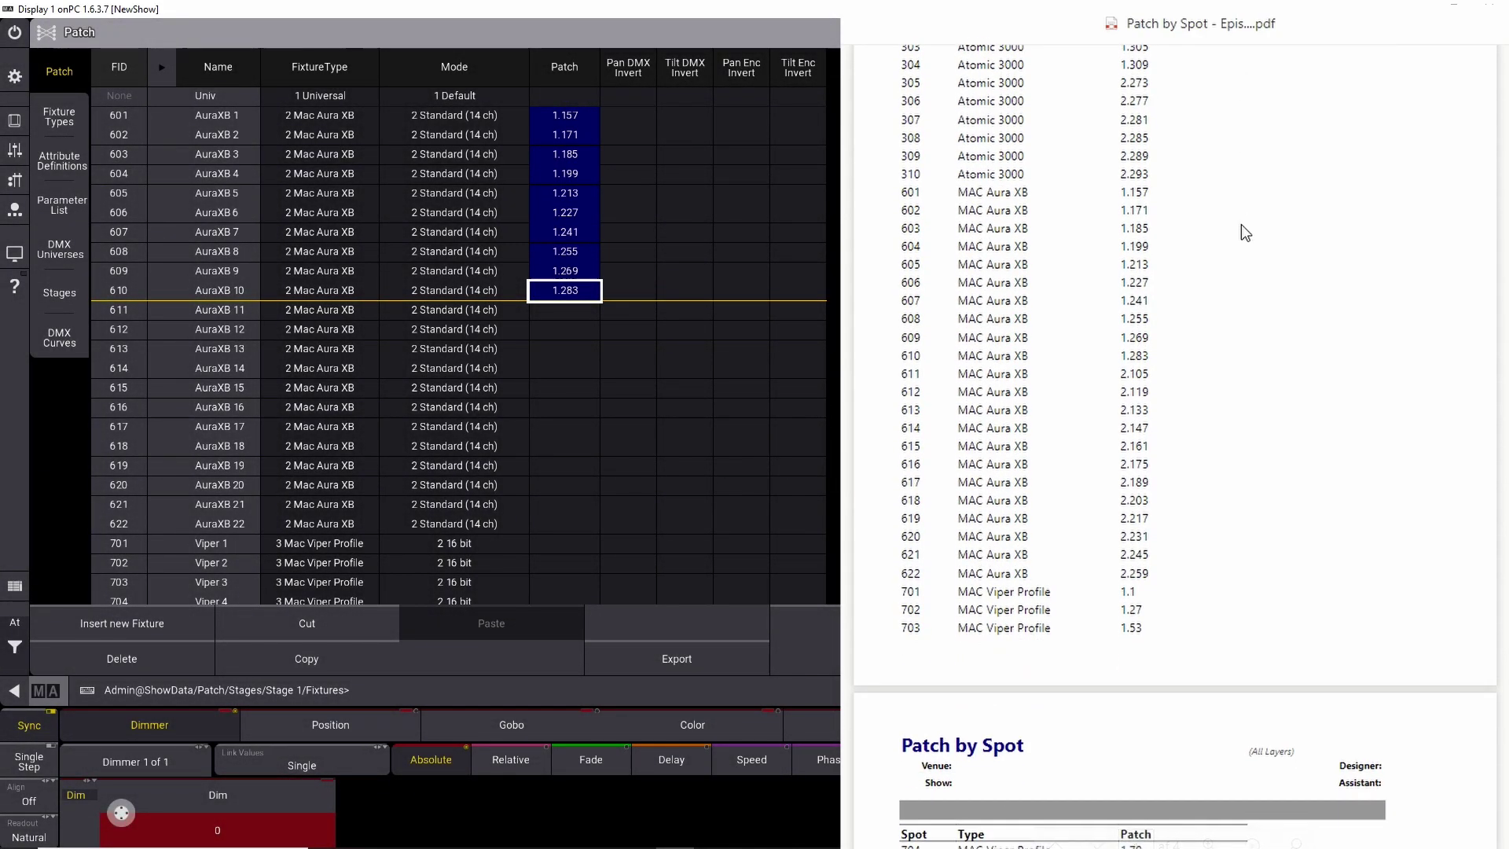
scroll(1242, 225, down, 5)
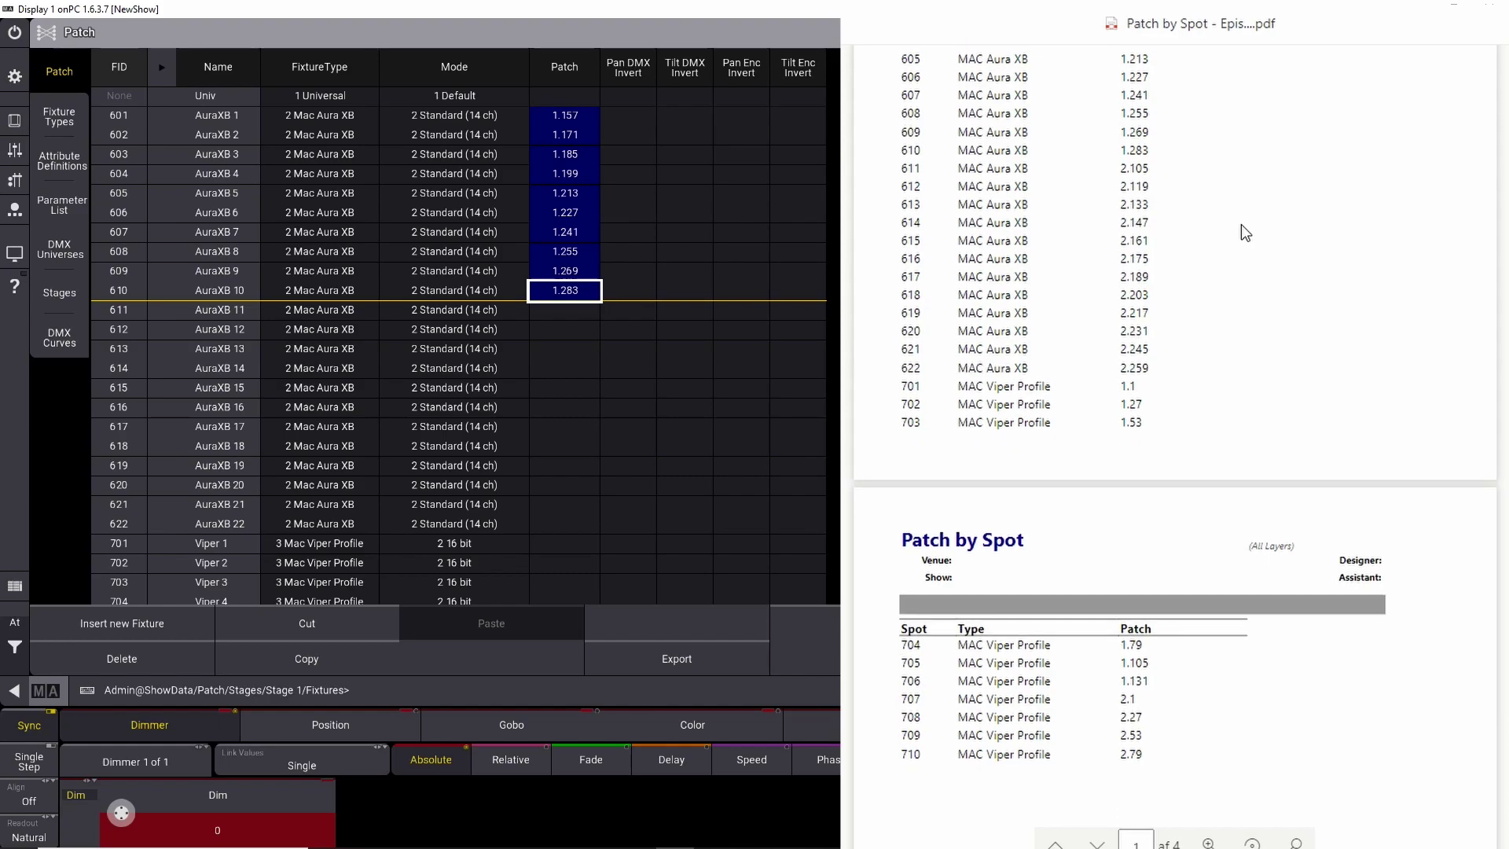
scroll(1242, 224, down, 2)
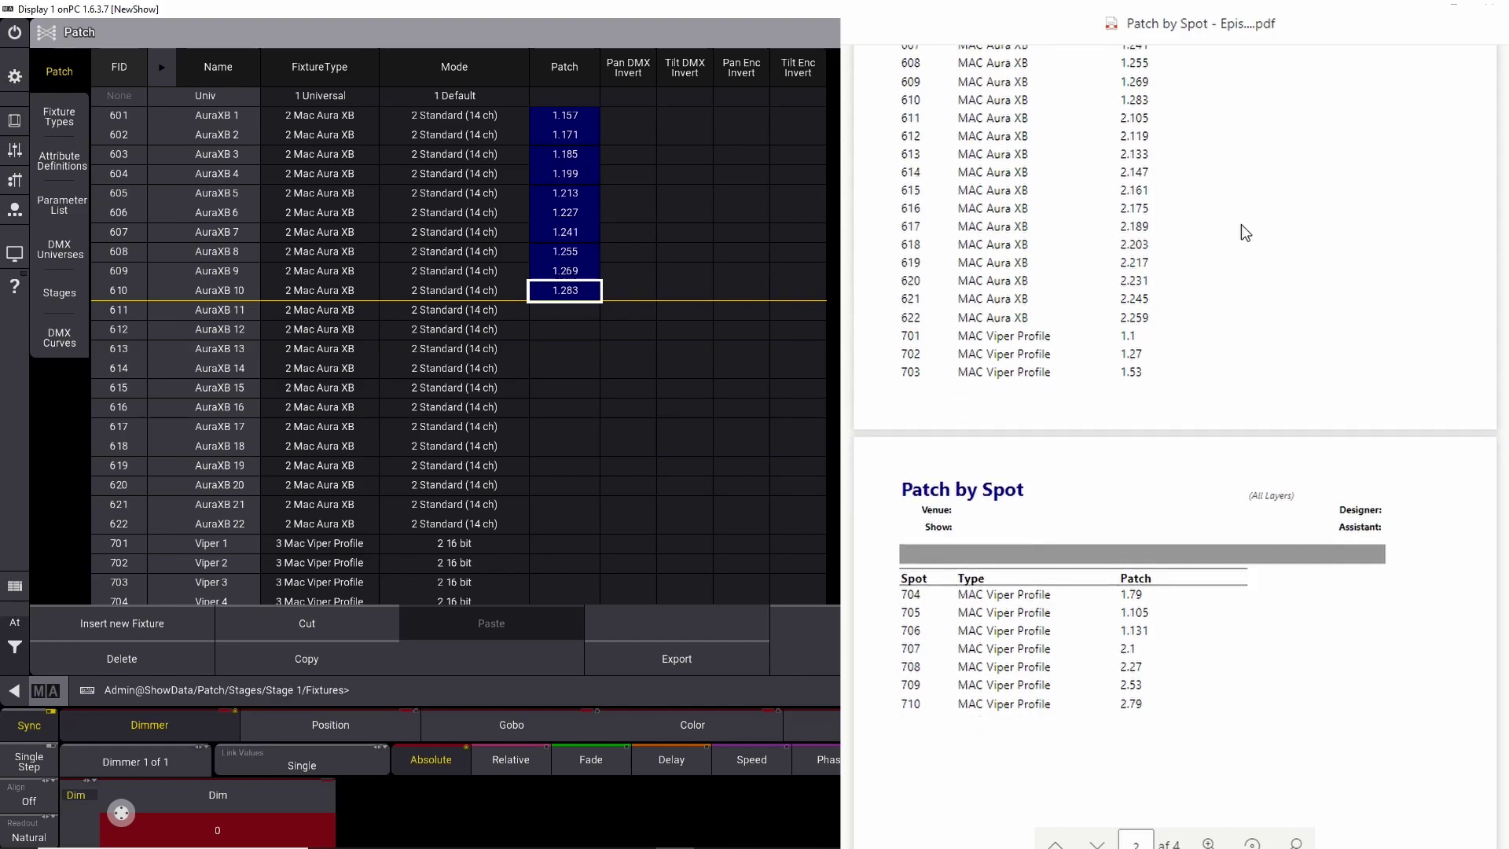
scroll(1241, 224, down, 1)
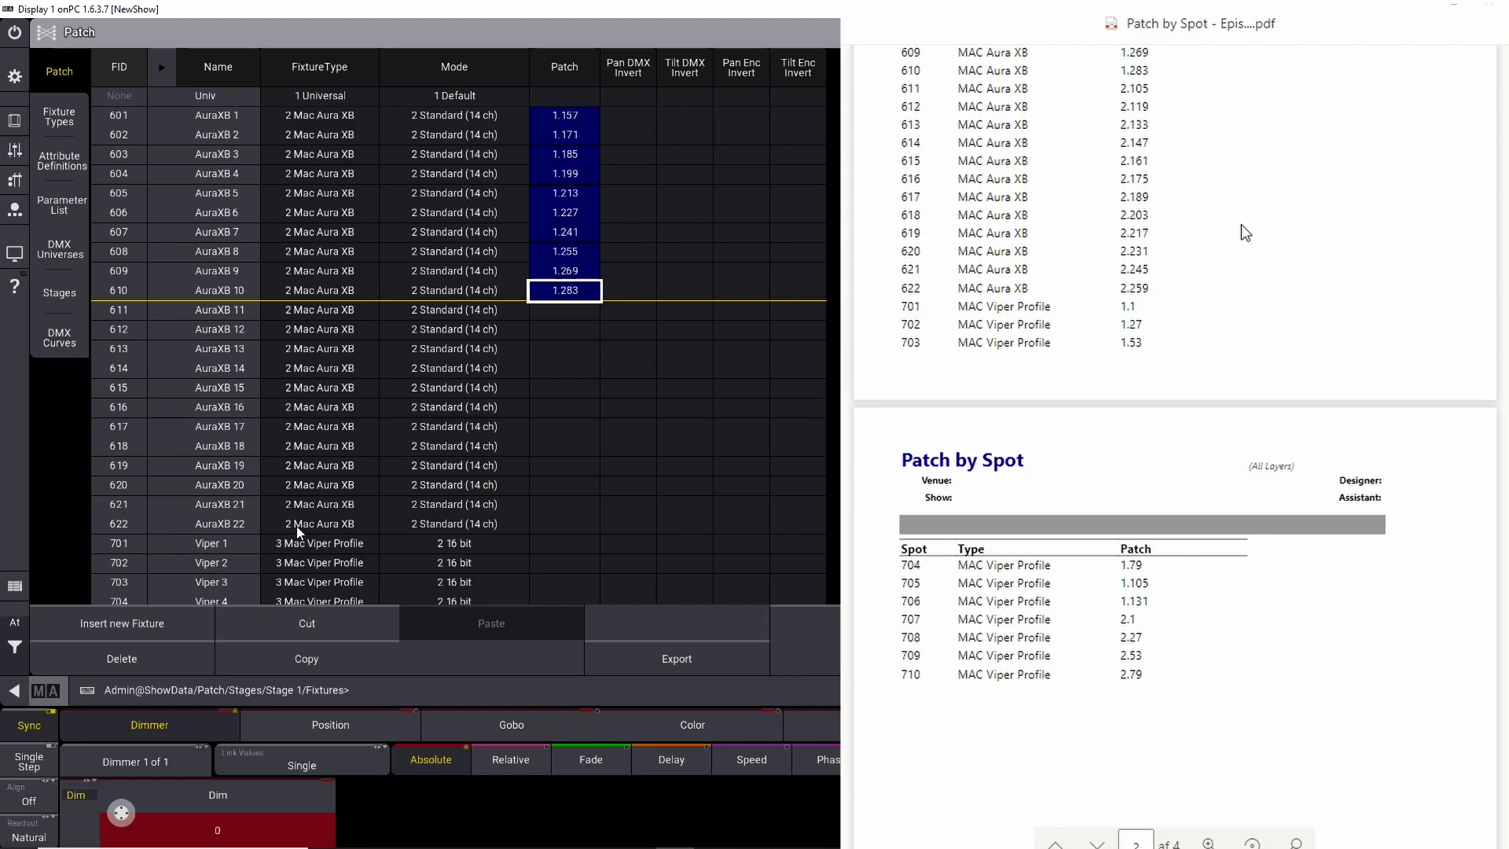
key(Down)
key(Down)
key(Down)
key(Down)
key(Down)
key(Down)
key(Down)
key(Down)
key(Down)
key(Down)
key(Down)
key(Down)
key(Down)
key(Down)
key(Down)
key(Down)
key(Down)
key(Down)
key(Down)
key(Down)
key(Down)
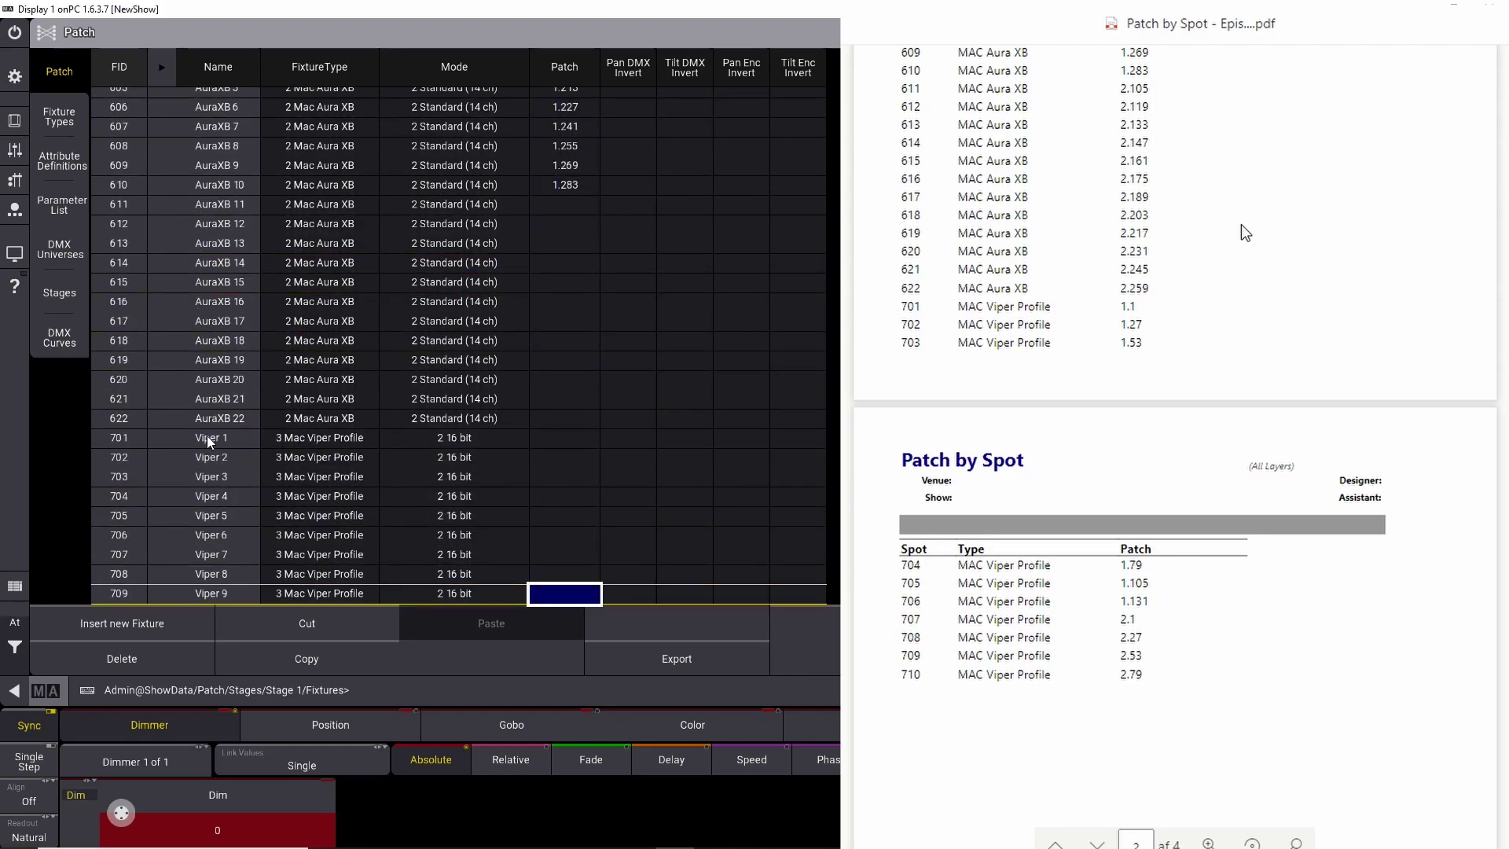
drag(569, 438, 566, 532)
key(Return)
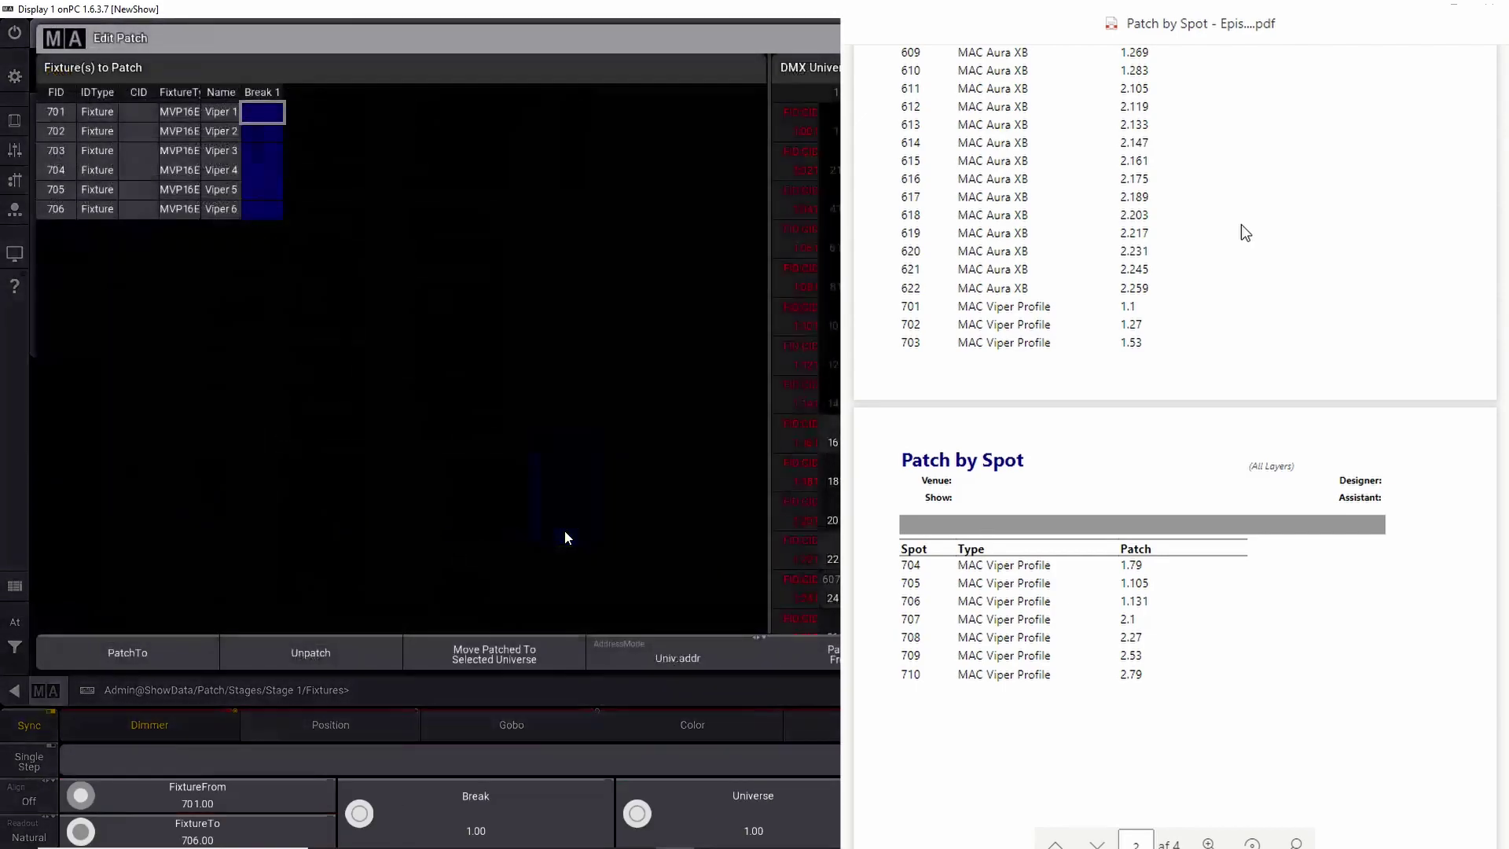
click(145, 656)
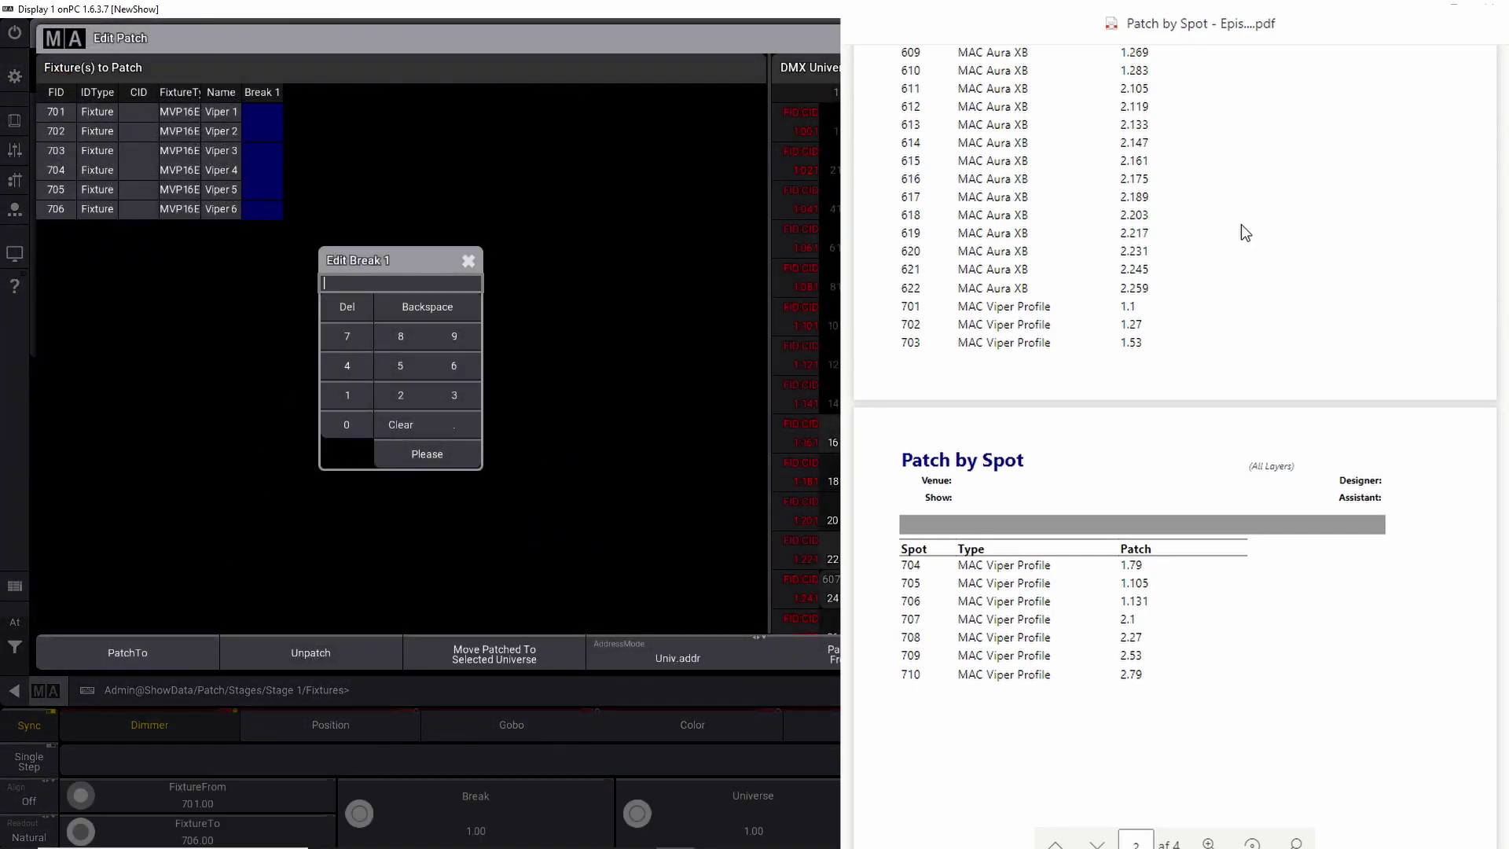
click(347, 395)
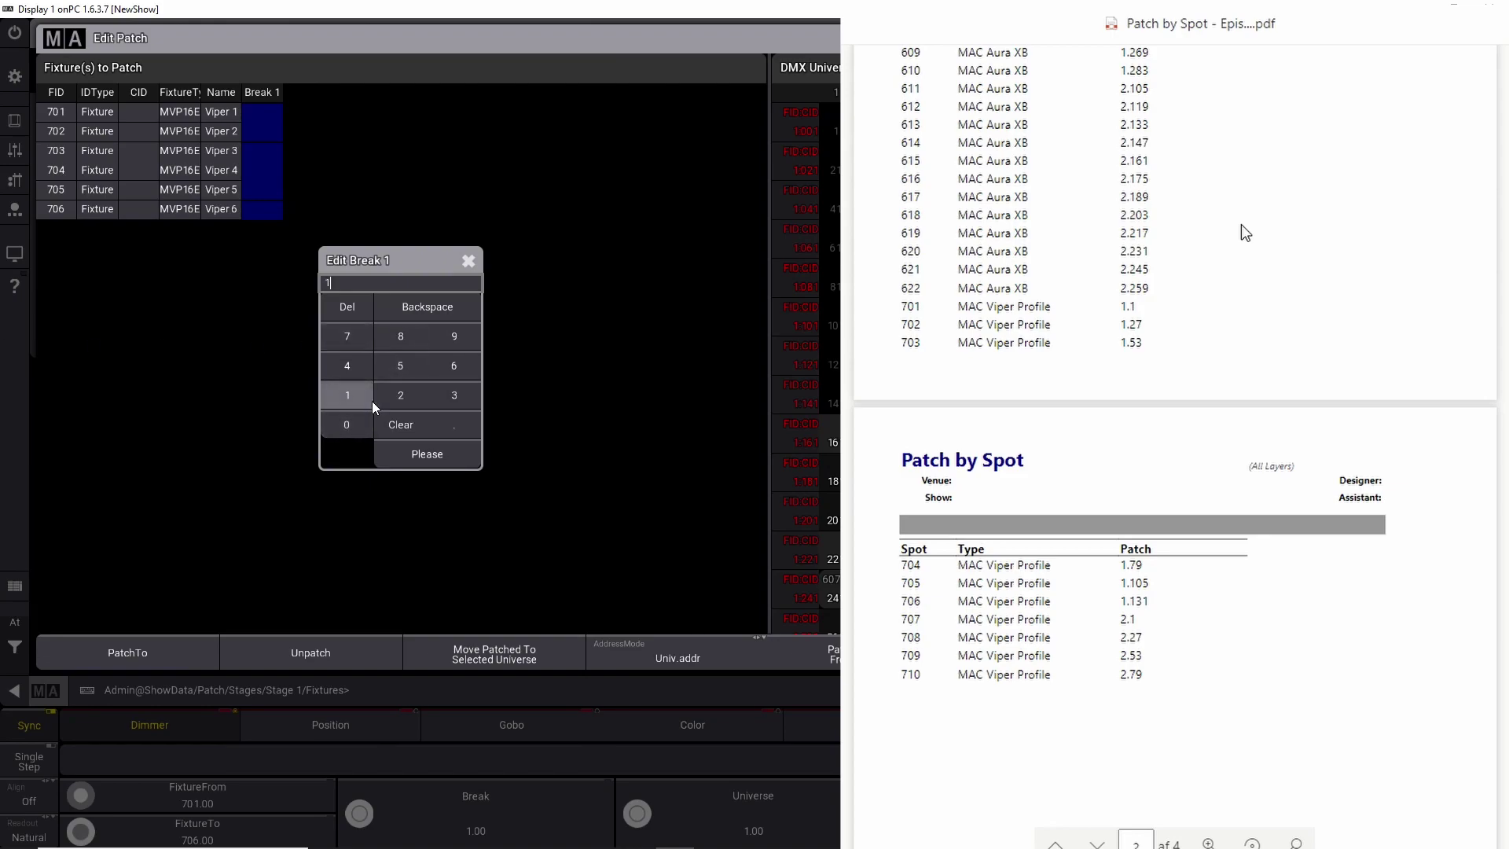
click(453, 424)
click(347, 394)
click(424, 454)
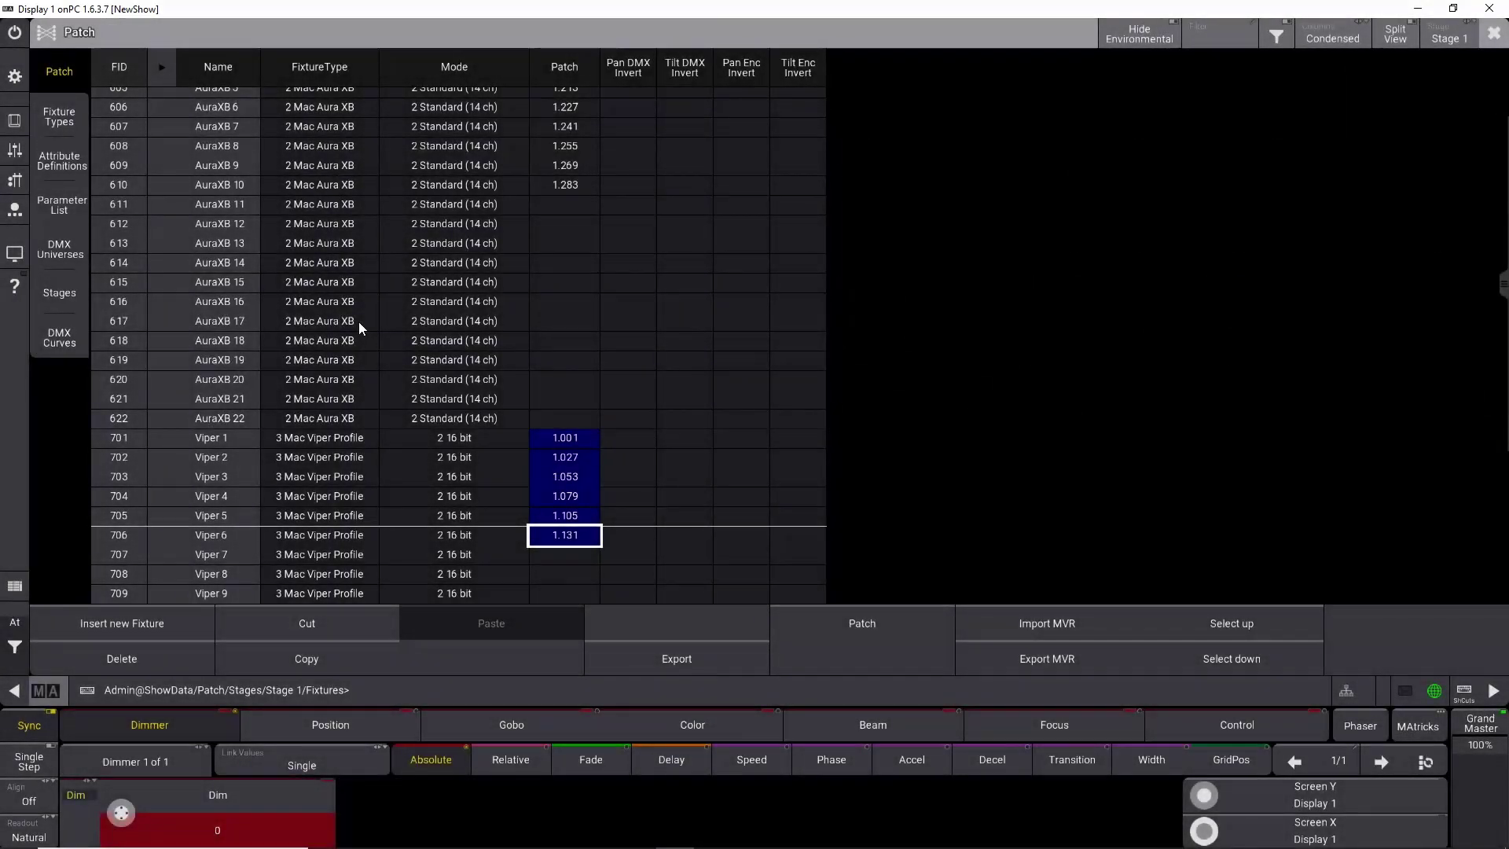
Step: Select the Patch cells of all fixtures and clear their DMX addresses
click(577, 344)
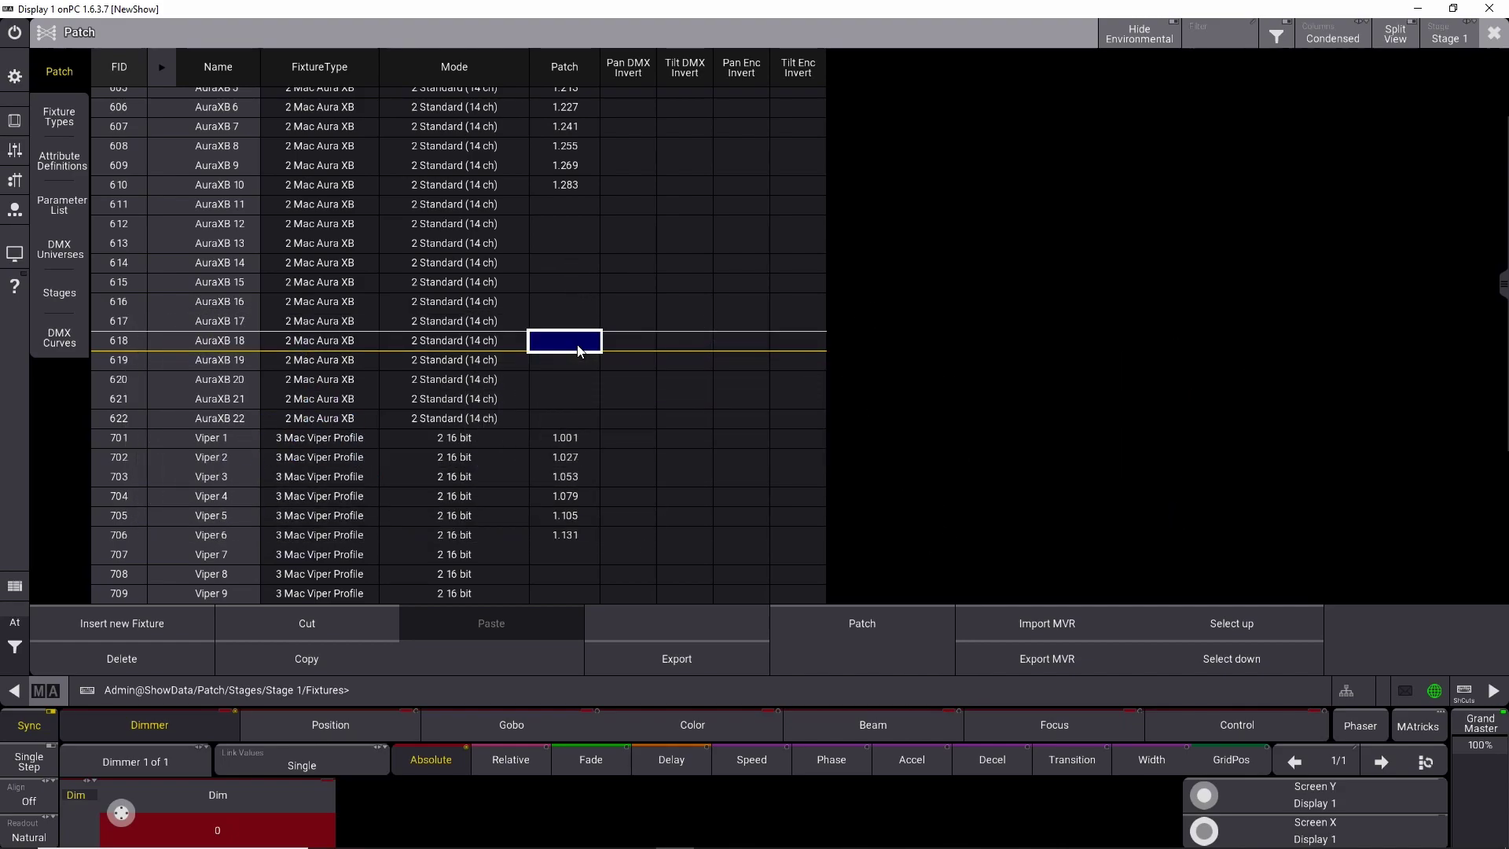
key(ctrl+a)
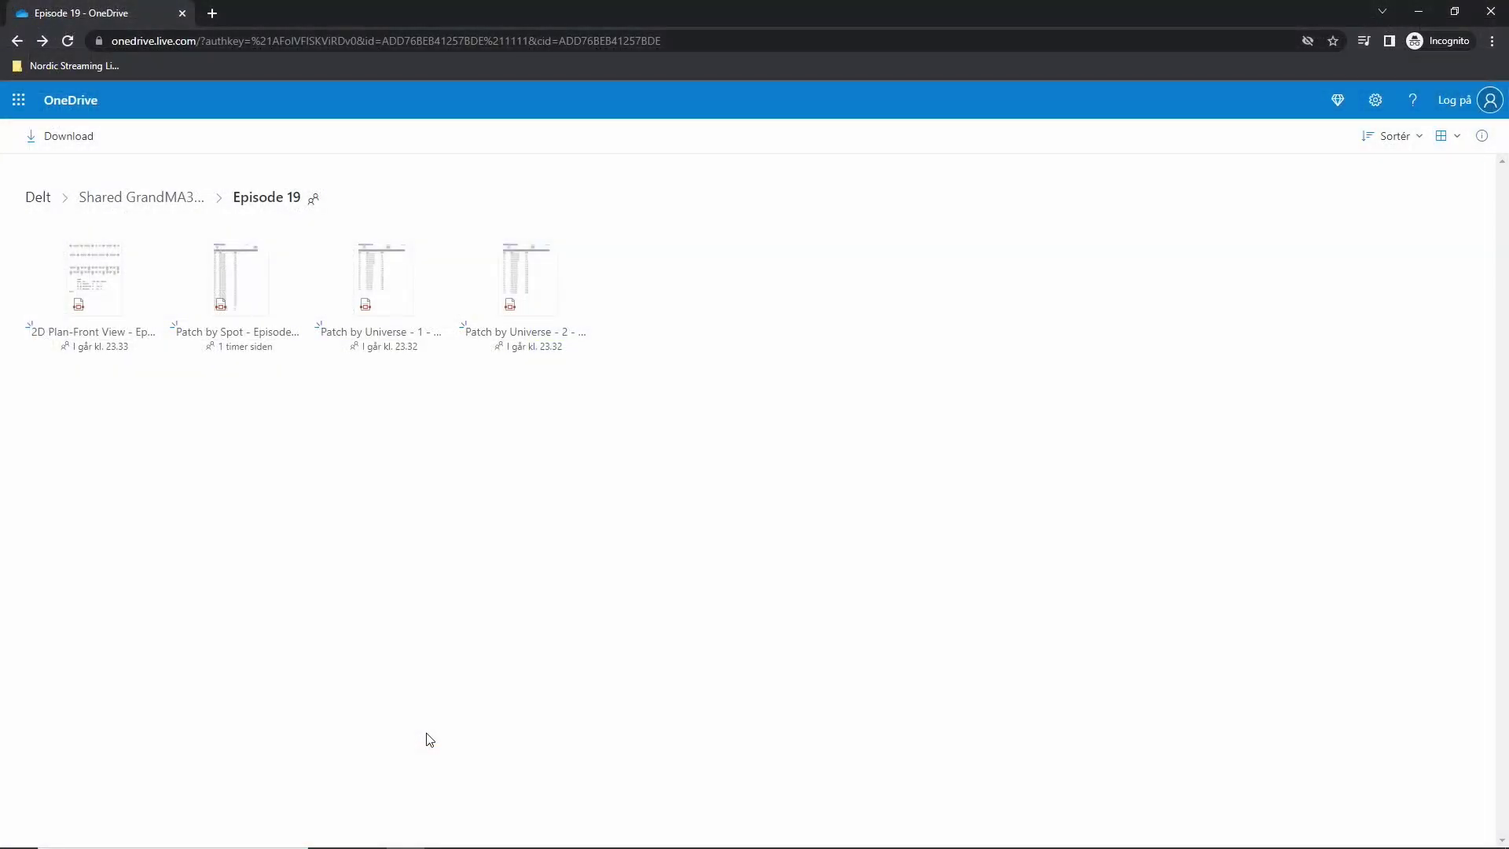
Step: Open the Patch by Universe - 1 PDF and, in grandMA3 onPC, select the Patch cells of Viper fixtures 701 to 706
click(375, 301)
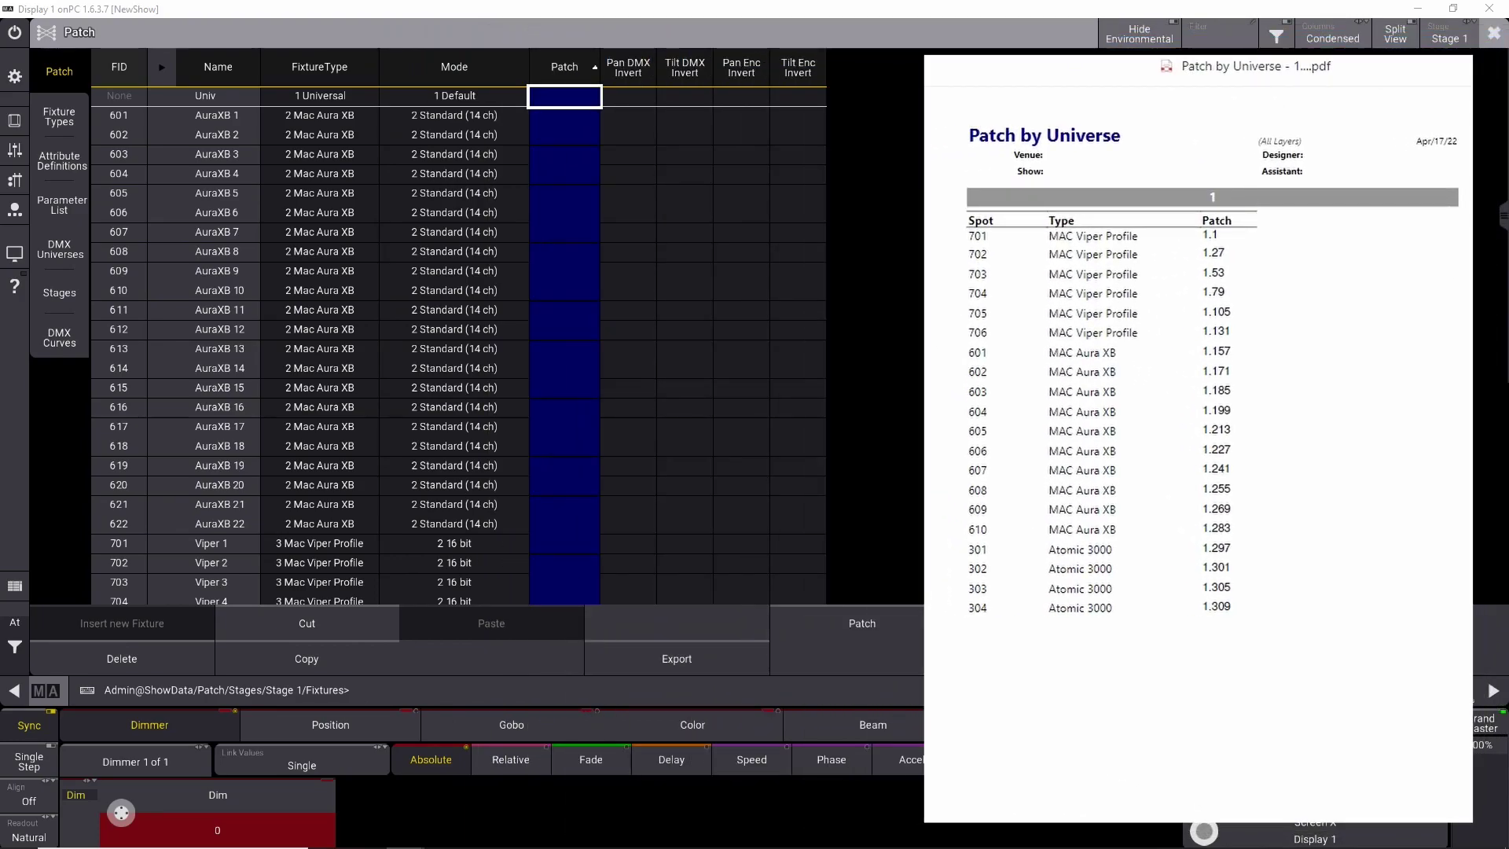
click(767, 438)
scroll(498, 388, down, 1)
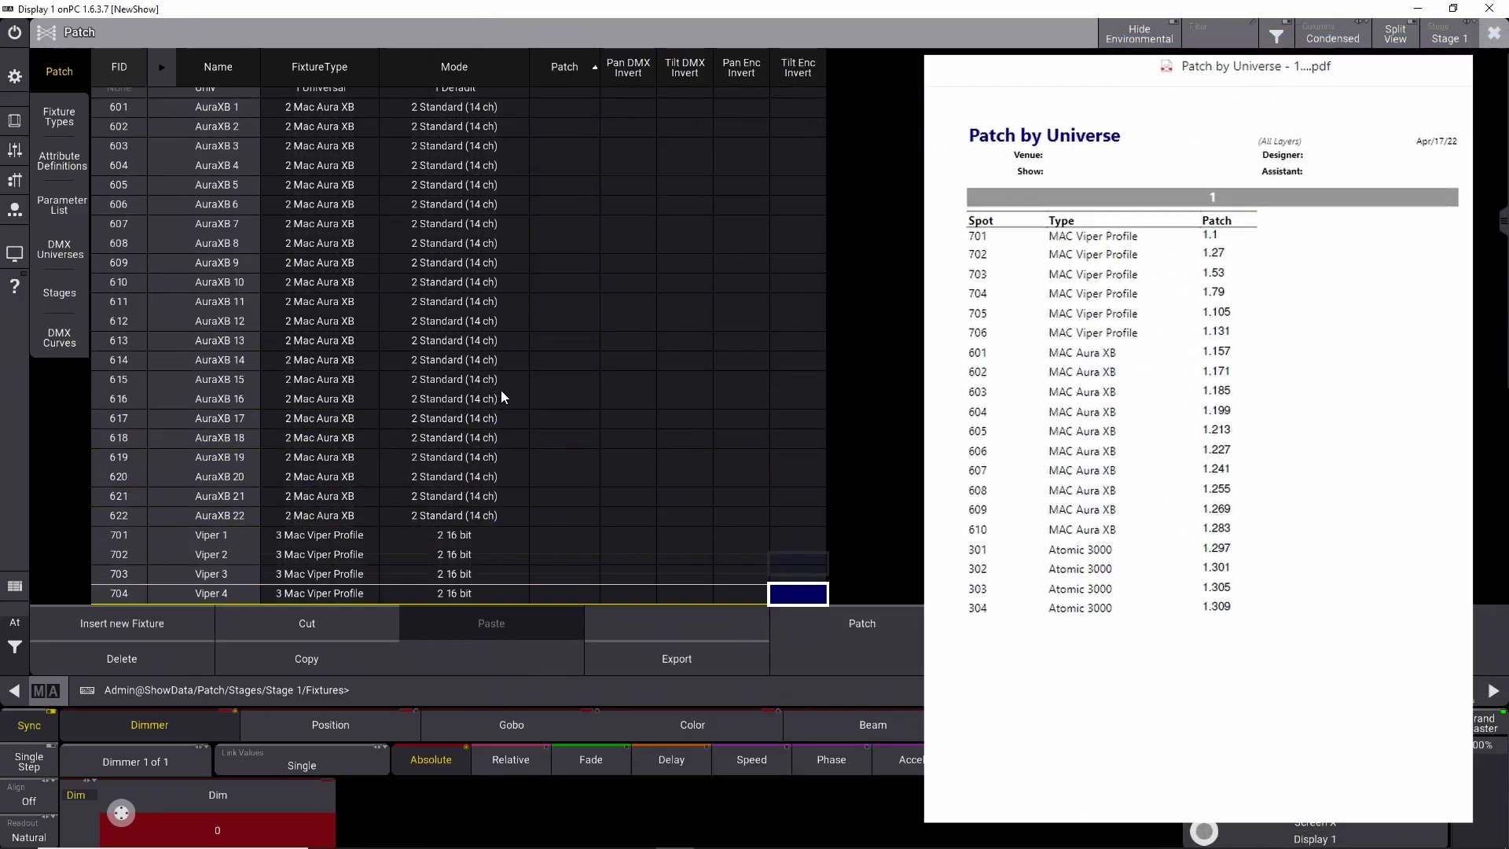
scroll(501, 389, down, 3)
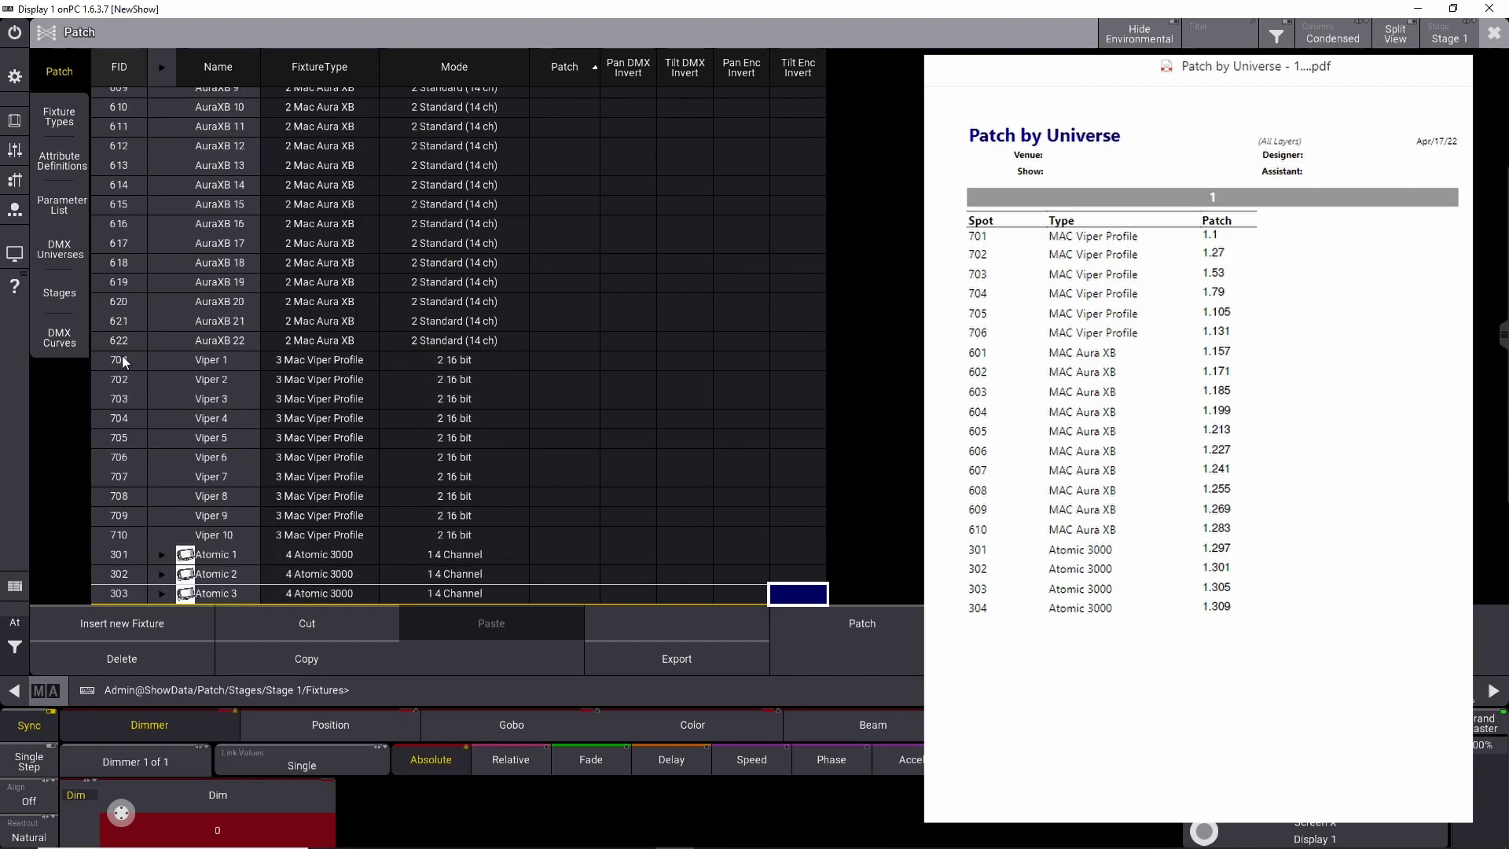
click(558, 358)
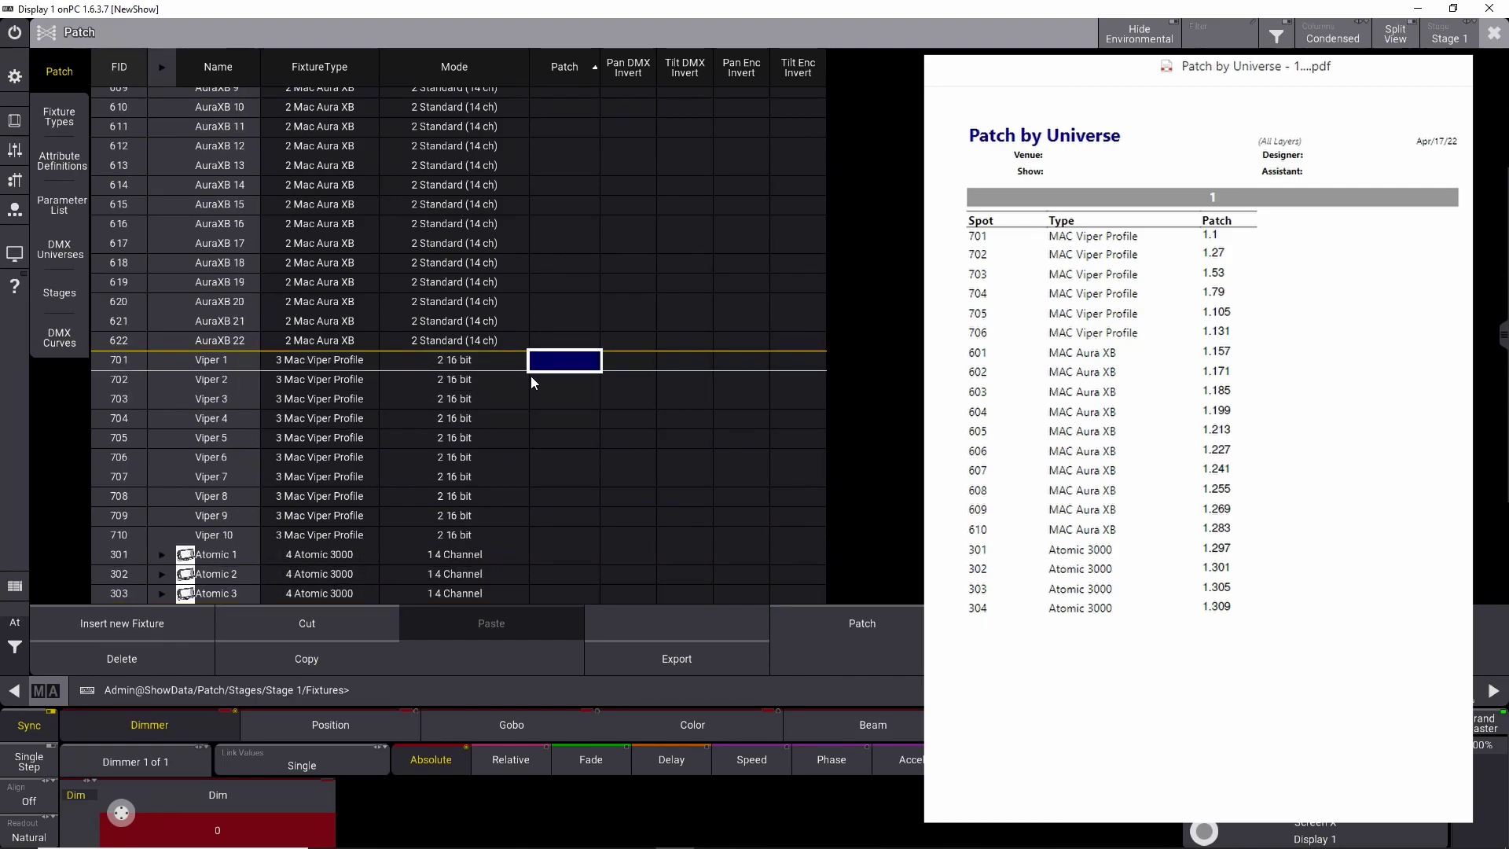
click(542, 379)
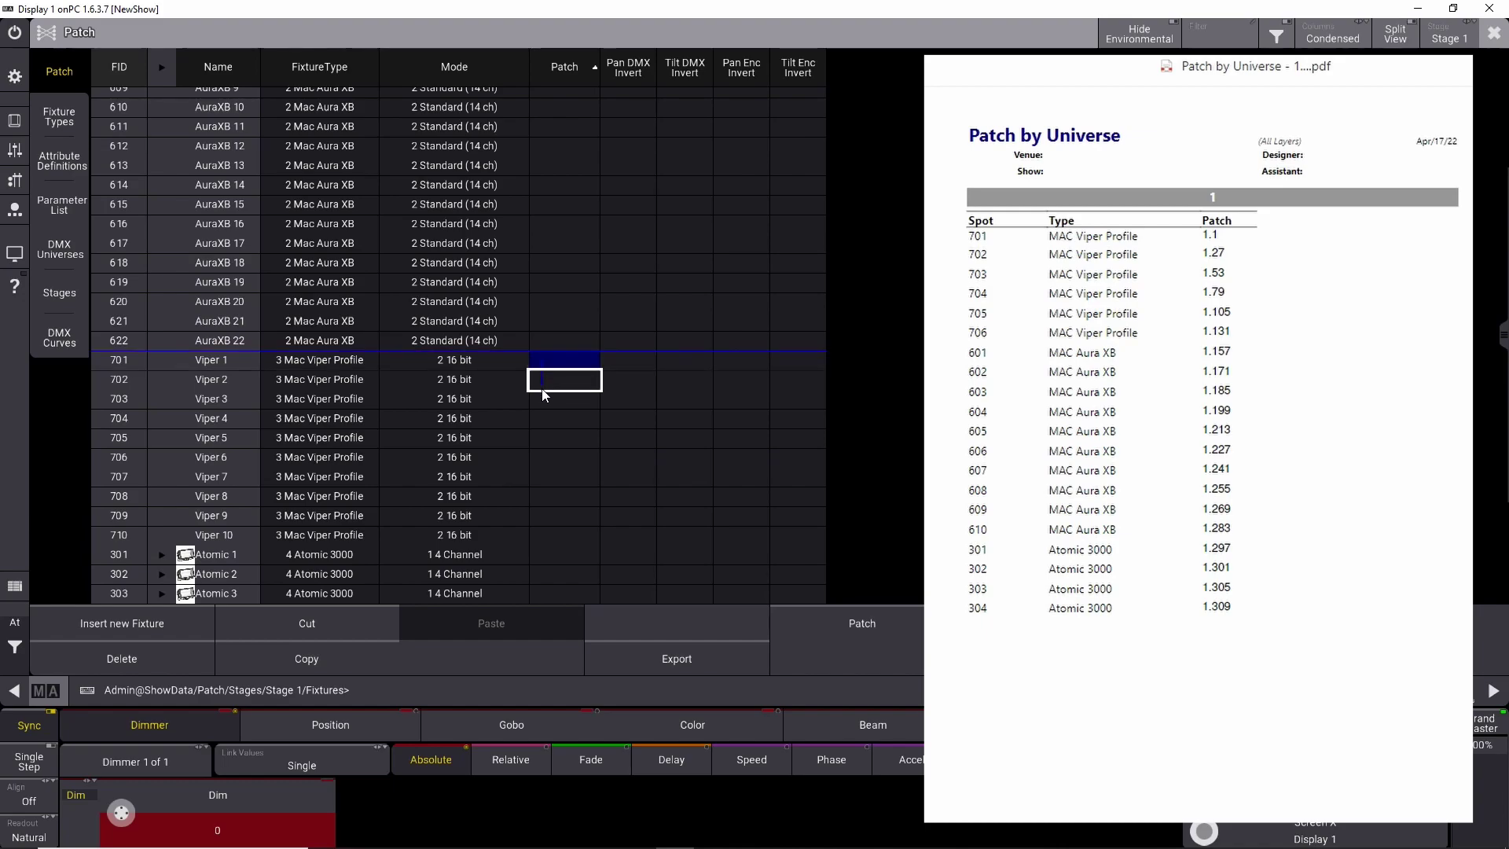
drag(540, 388, 541, 460)
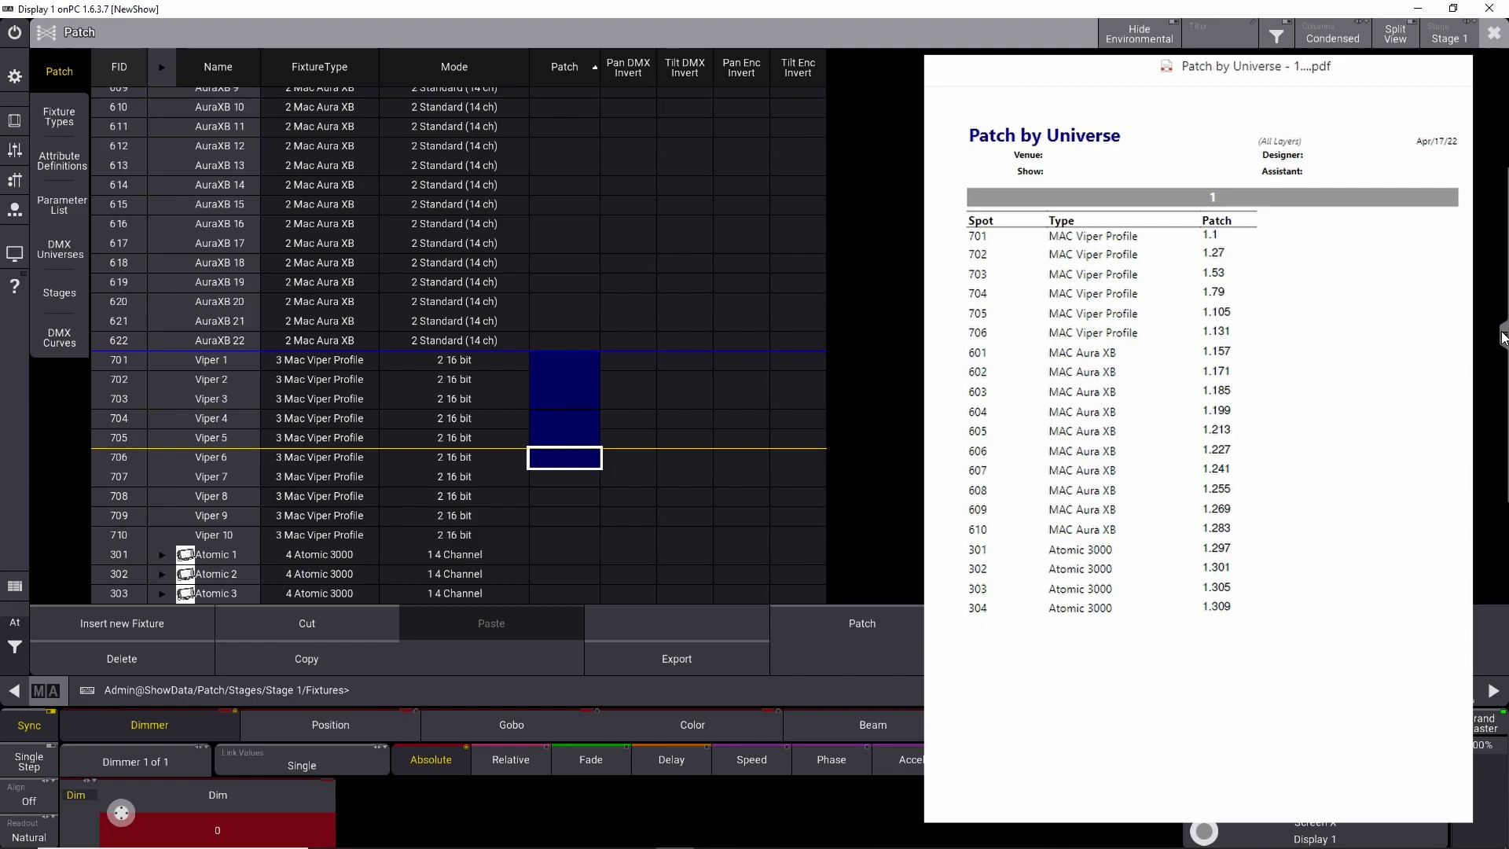
Step: Add the Patch cells of AuraXB fixtures 601 to 610 and Atomic fixtures 301 to 304 to the Viper selection and patch all from 1.1
drag(1503, 338, 1478, 187)
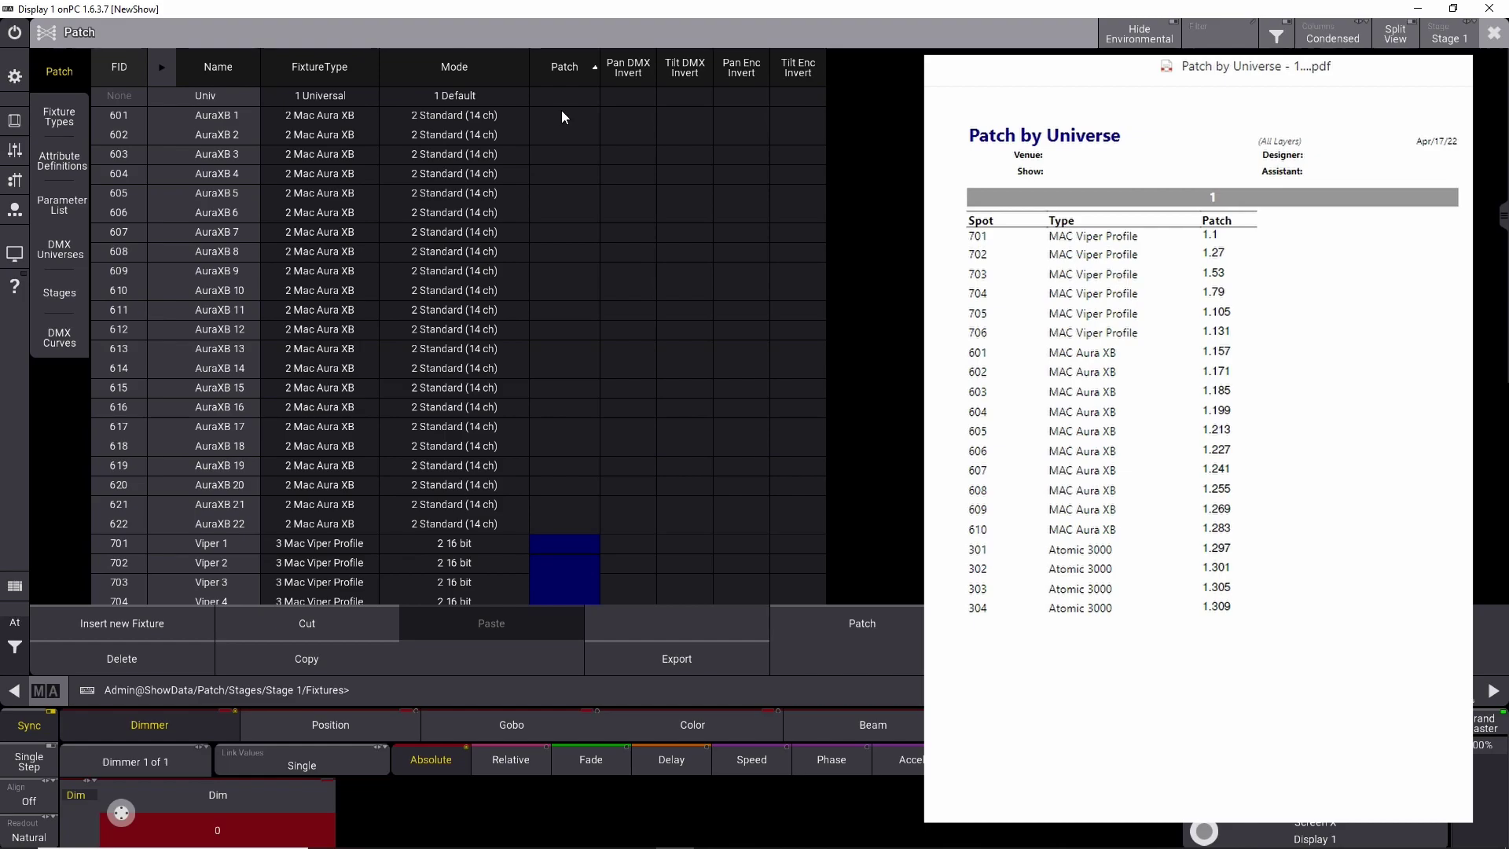
drag(563, 118, 547, 290)
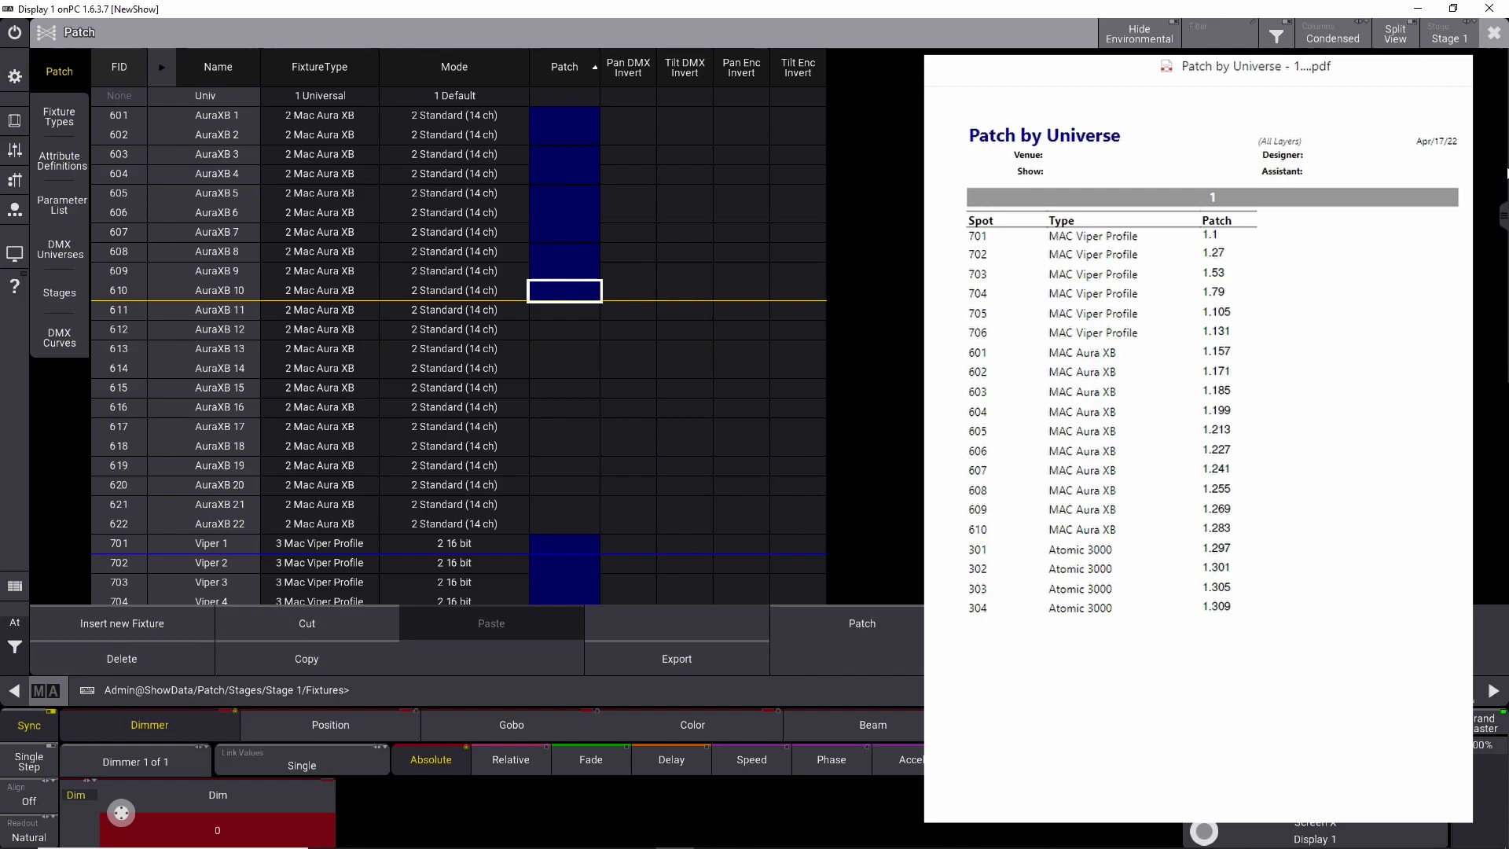
drag(1502, 214, 1495, 504)
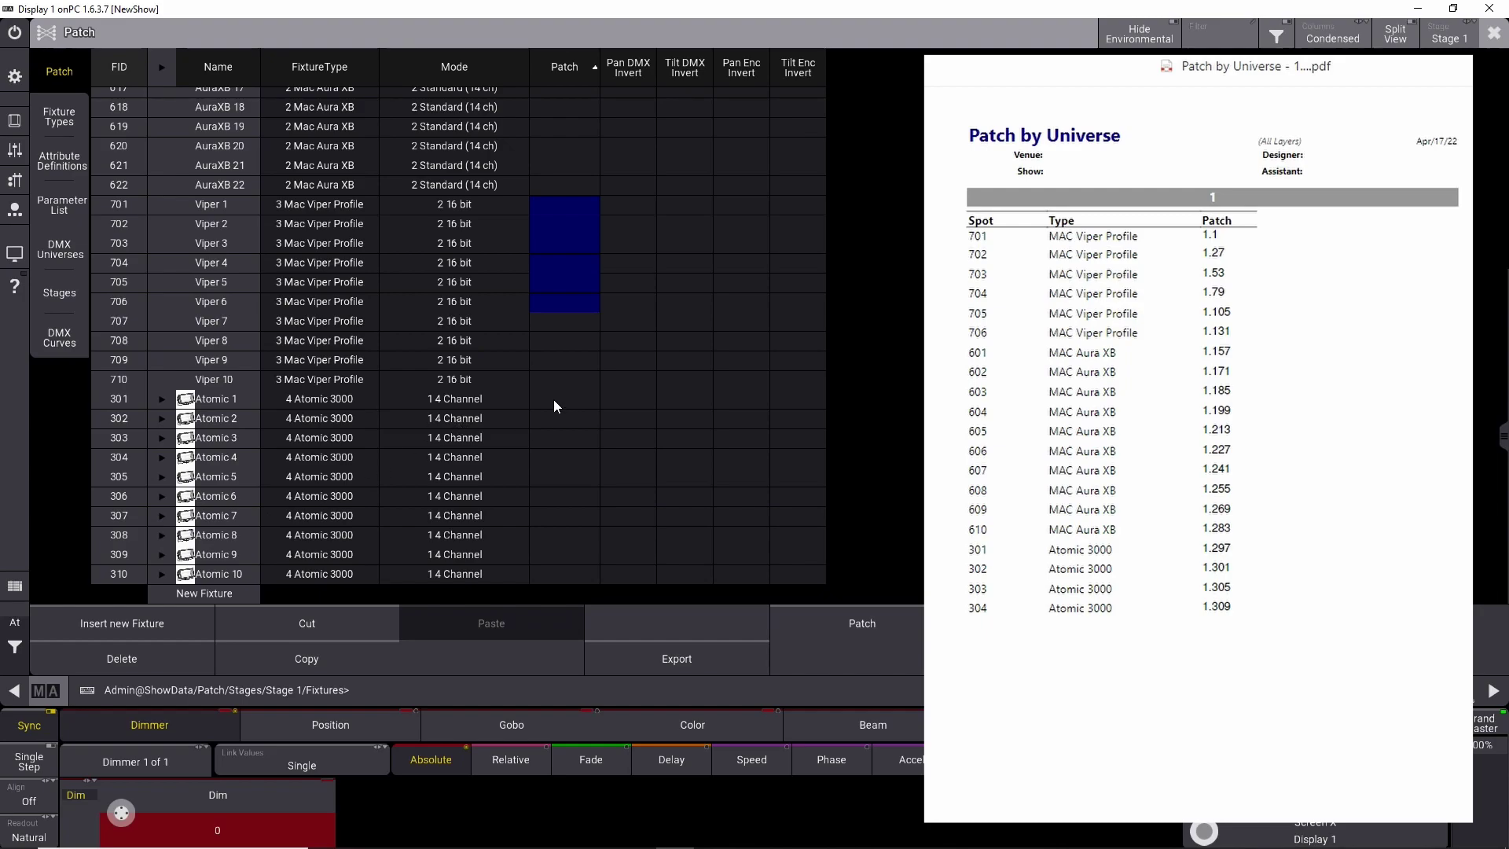
drag(553, 399, 552, 468)
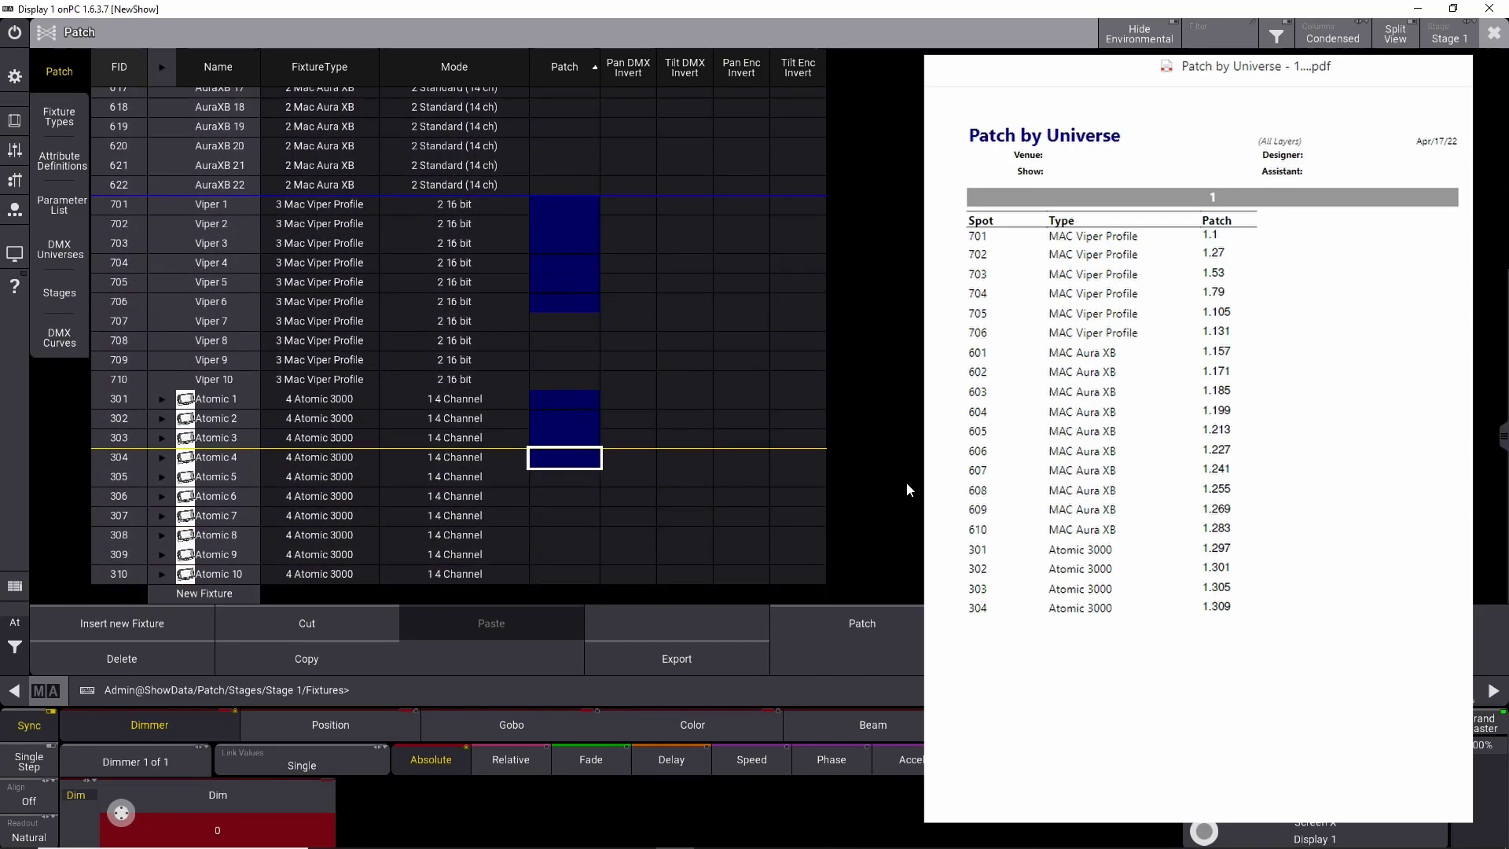
click(567, 464)
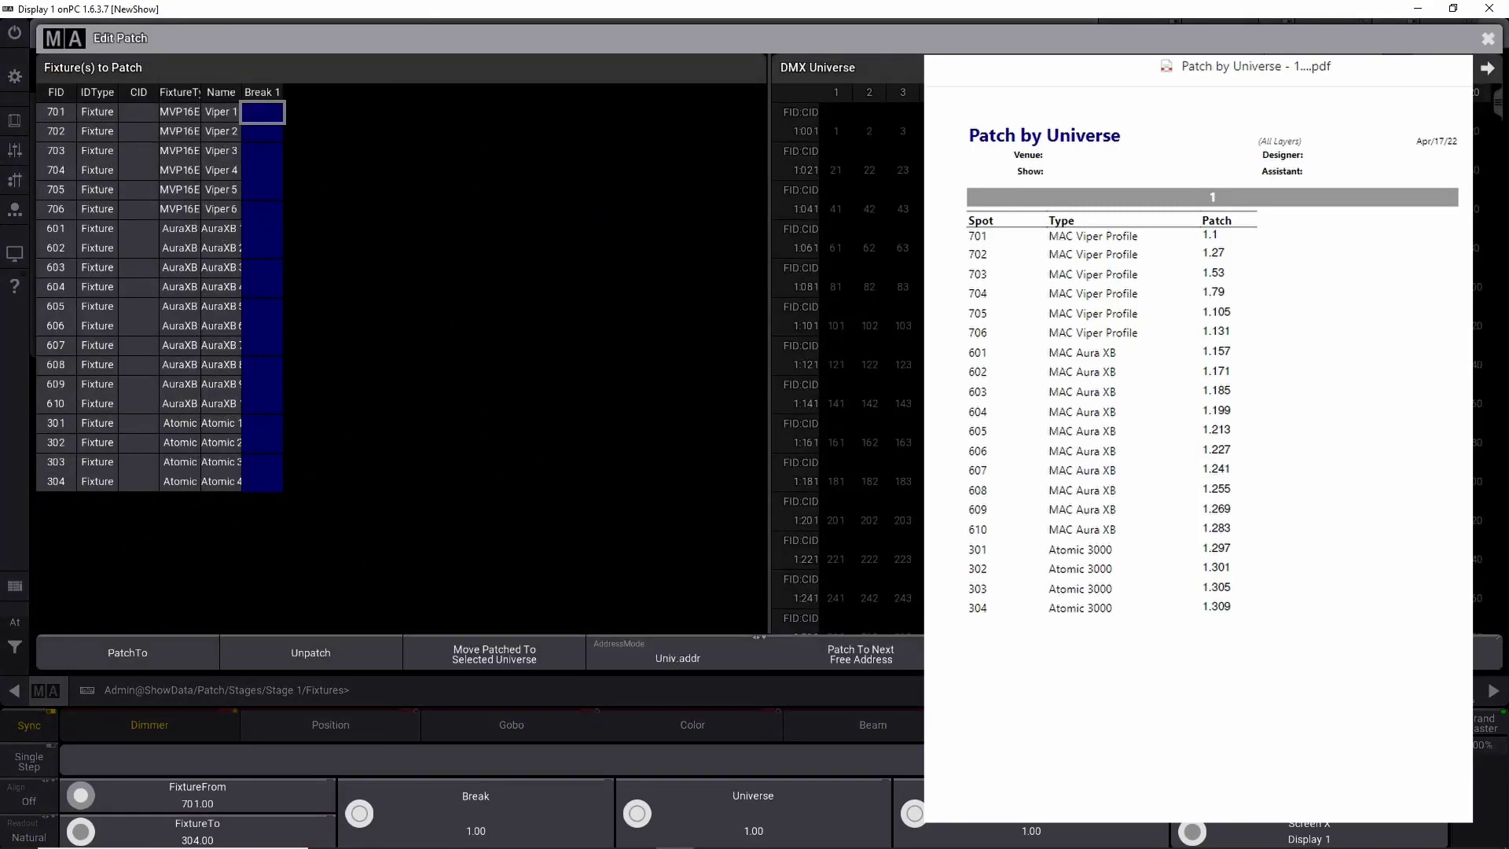
click(138, 646)
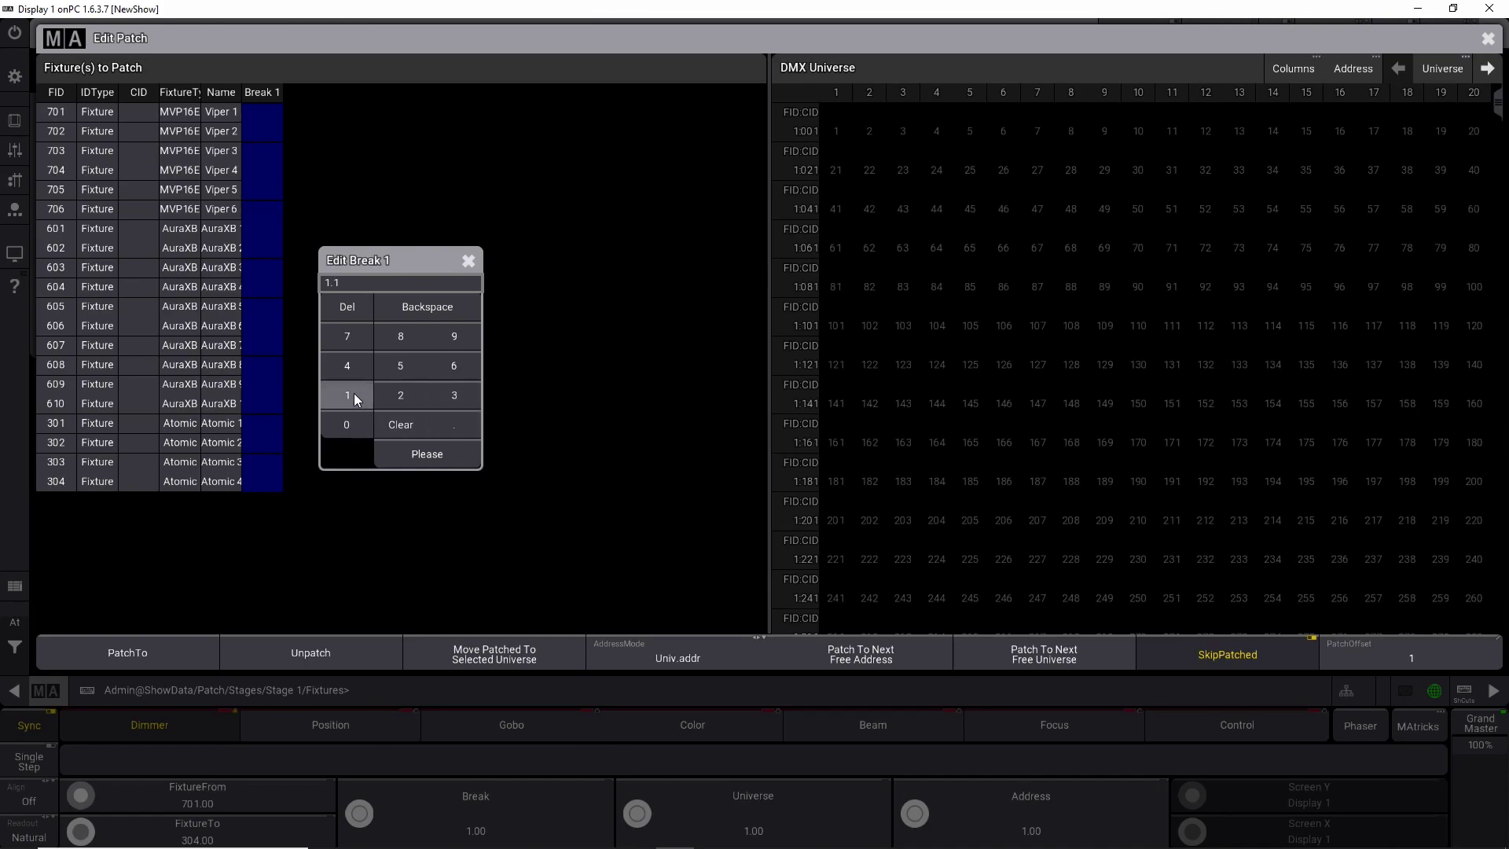
click(418, 451)
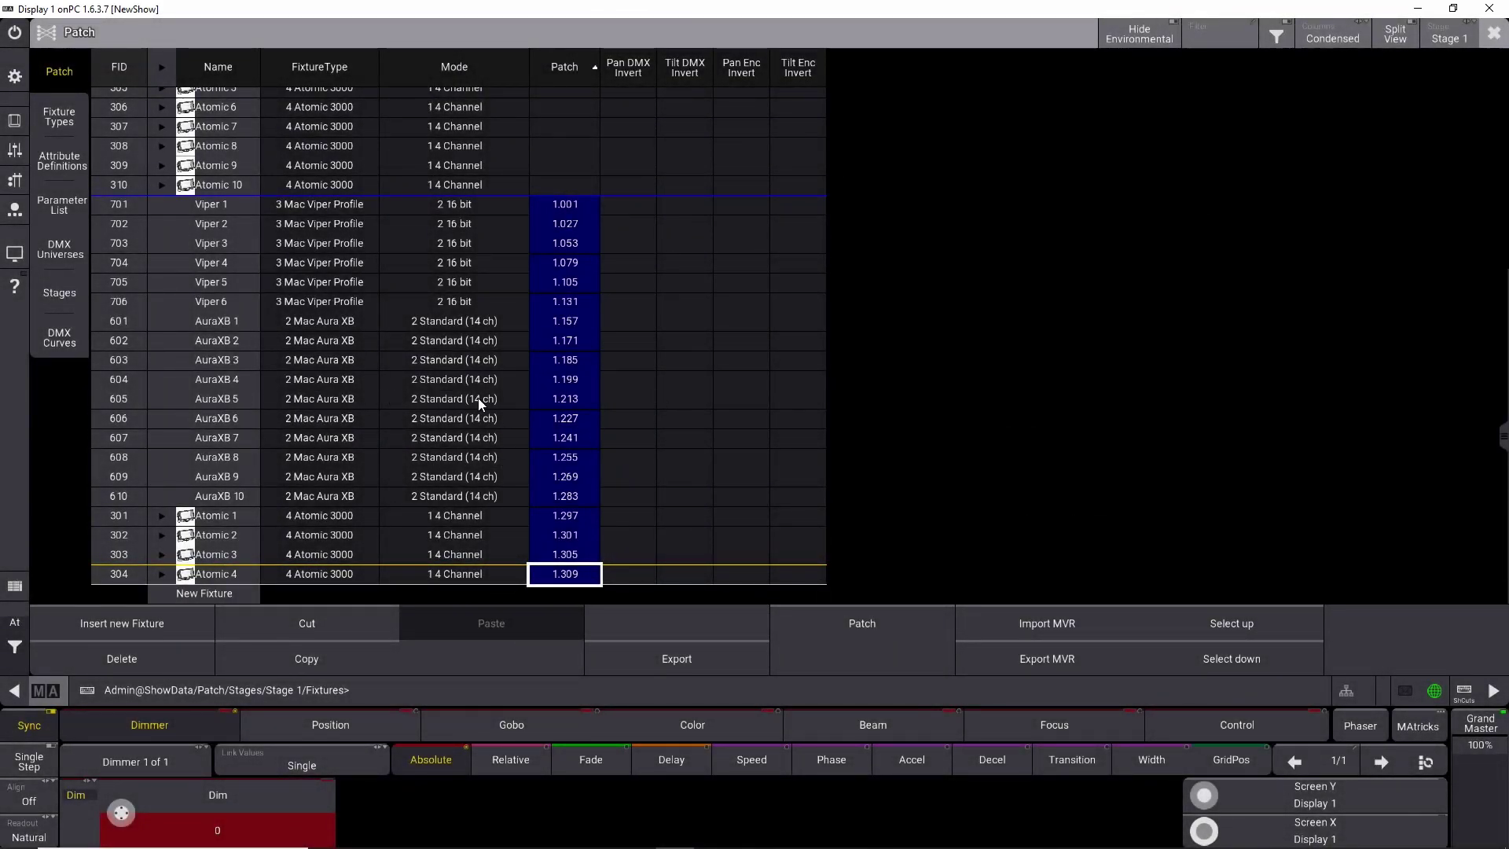
scroll(1502, 415, up, 1)
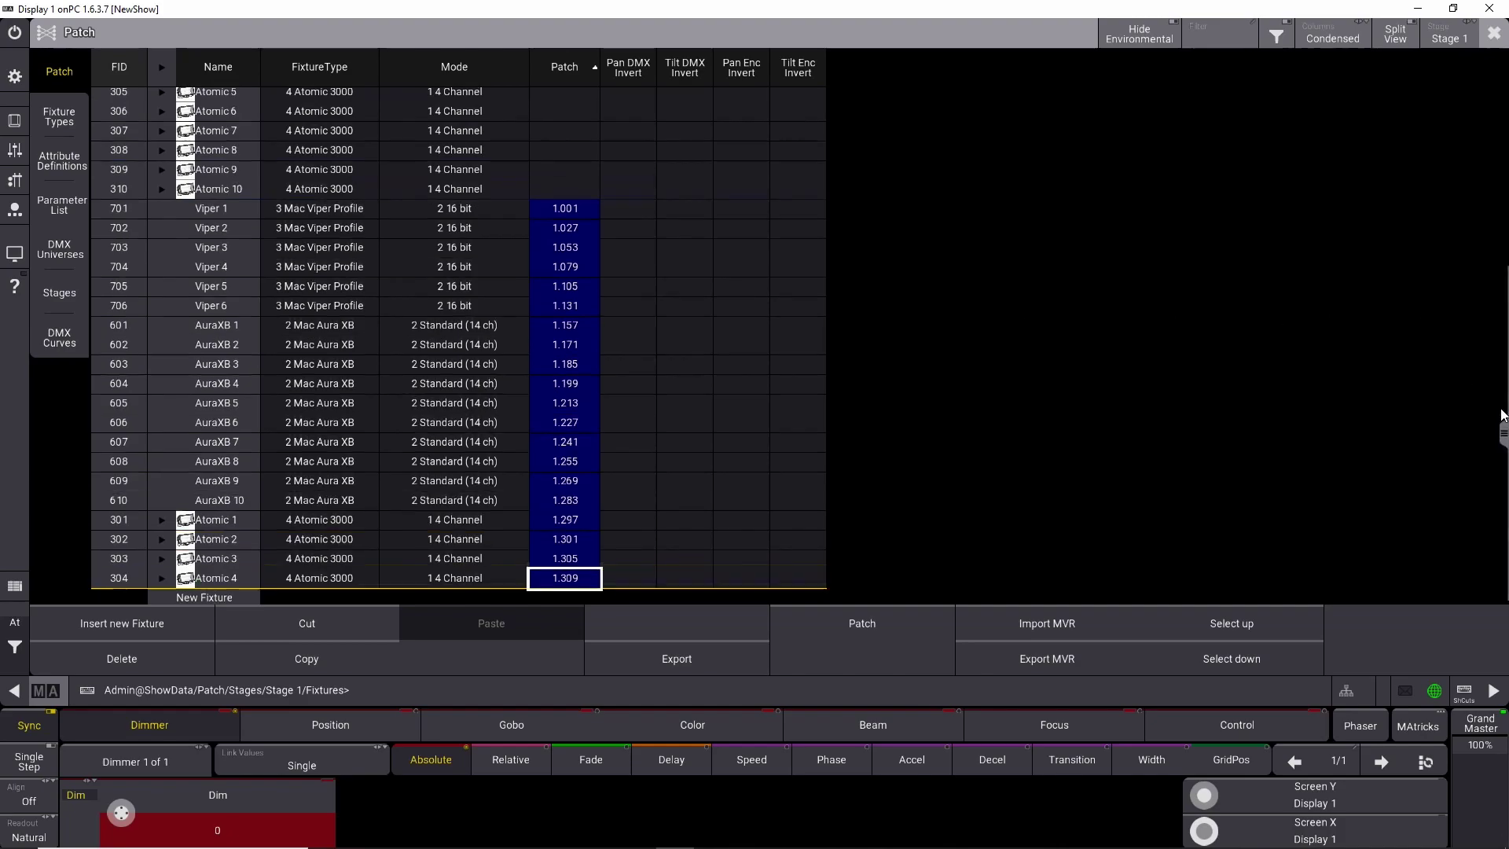
scroll(1471, 224, up, 5)
scroll(1464, 426, down, 5)
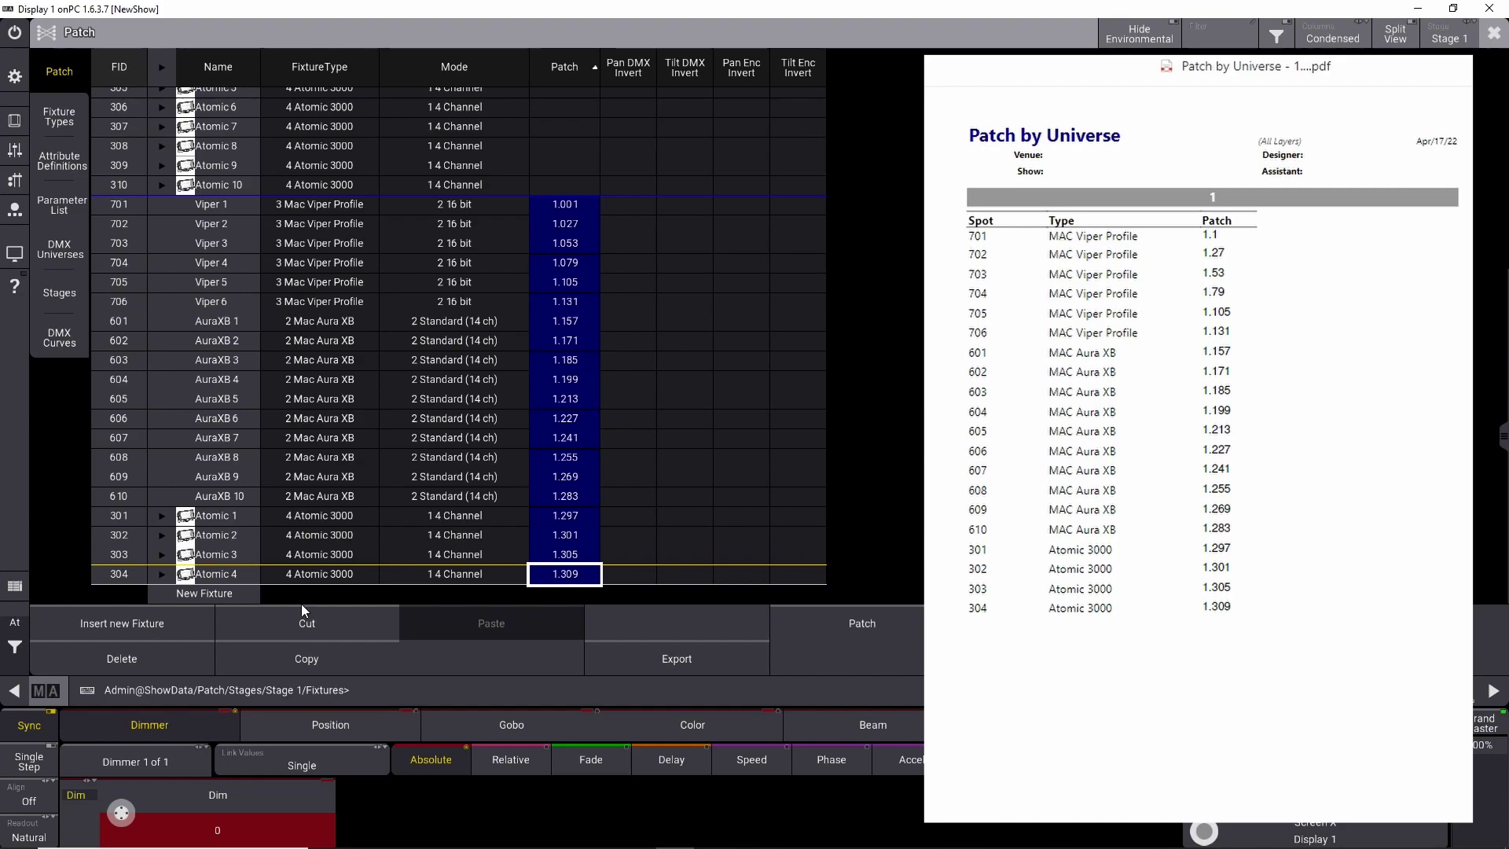
click(564, 571)
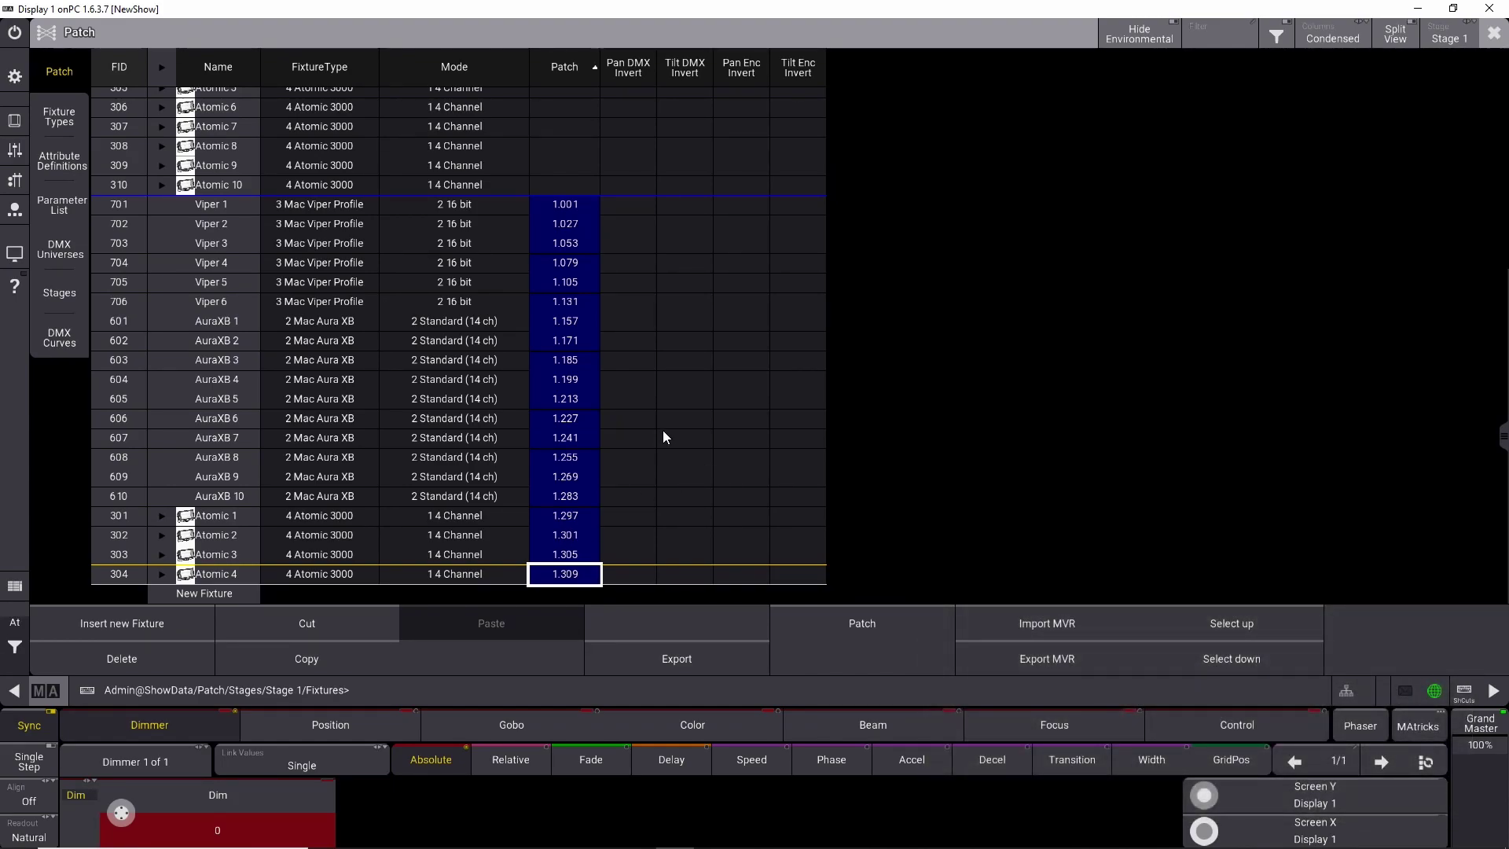
Step: View AuraXB fixtures 611 to 617 and 620 to 622 and Viper fixtures 707 to 710 together in the patch editor without patching them
drag(553, 126, 562, 171)
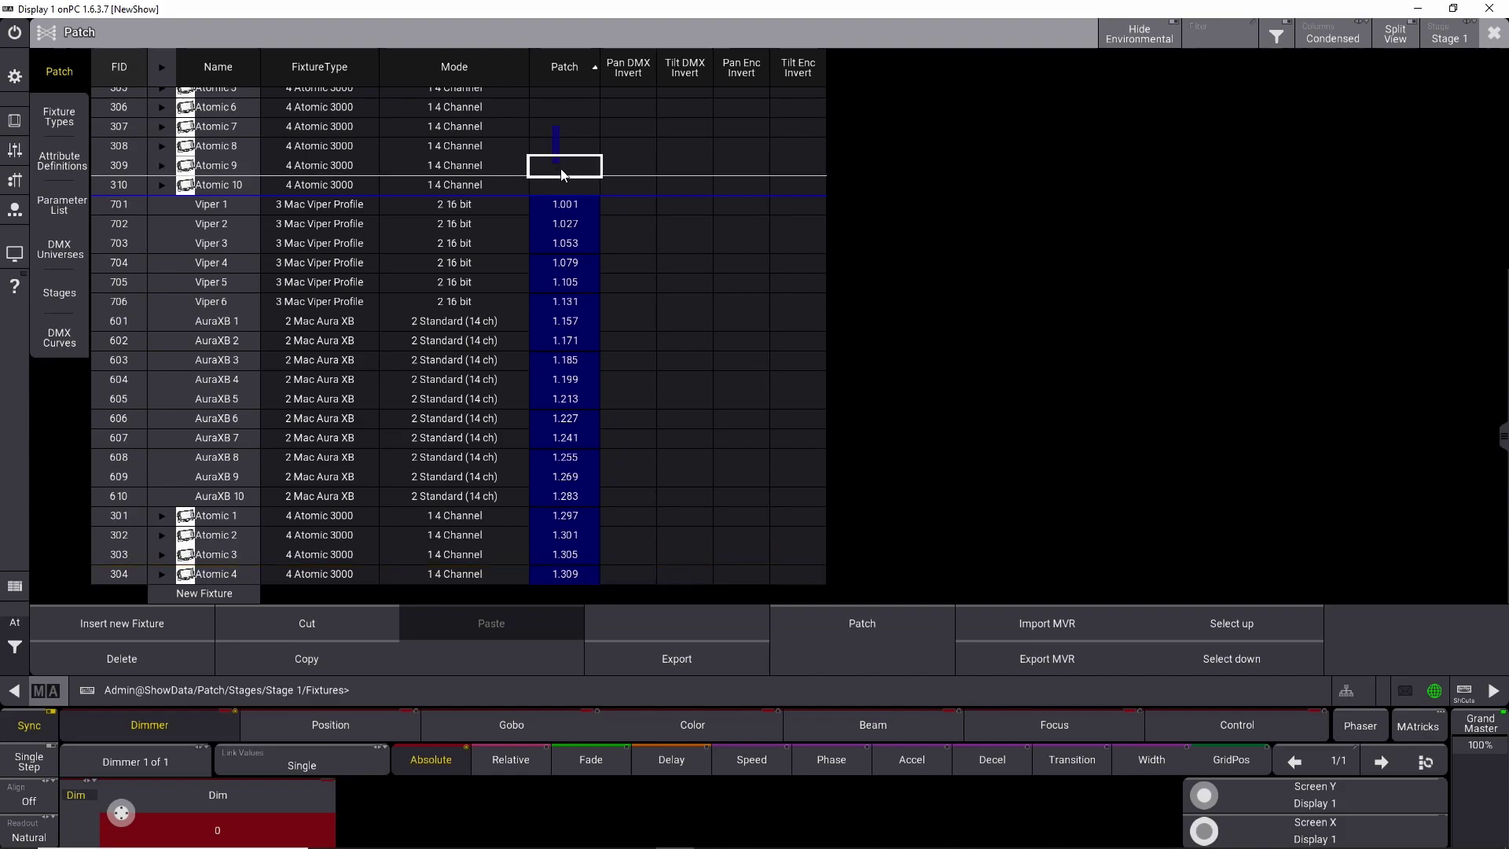
key(Up)
key(Up)
key(Up)
key(Up)
key(Up)
key(Up)
key(Up)
key(Up)
key(Up)
key(Up)
key(Up)
key(Up)
key(Up)
key(Up)
key(Up)
key(Up)
key(Up)
key(Up)
key(Up)
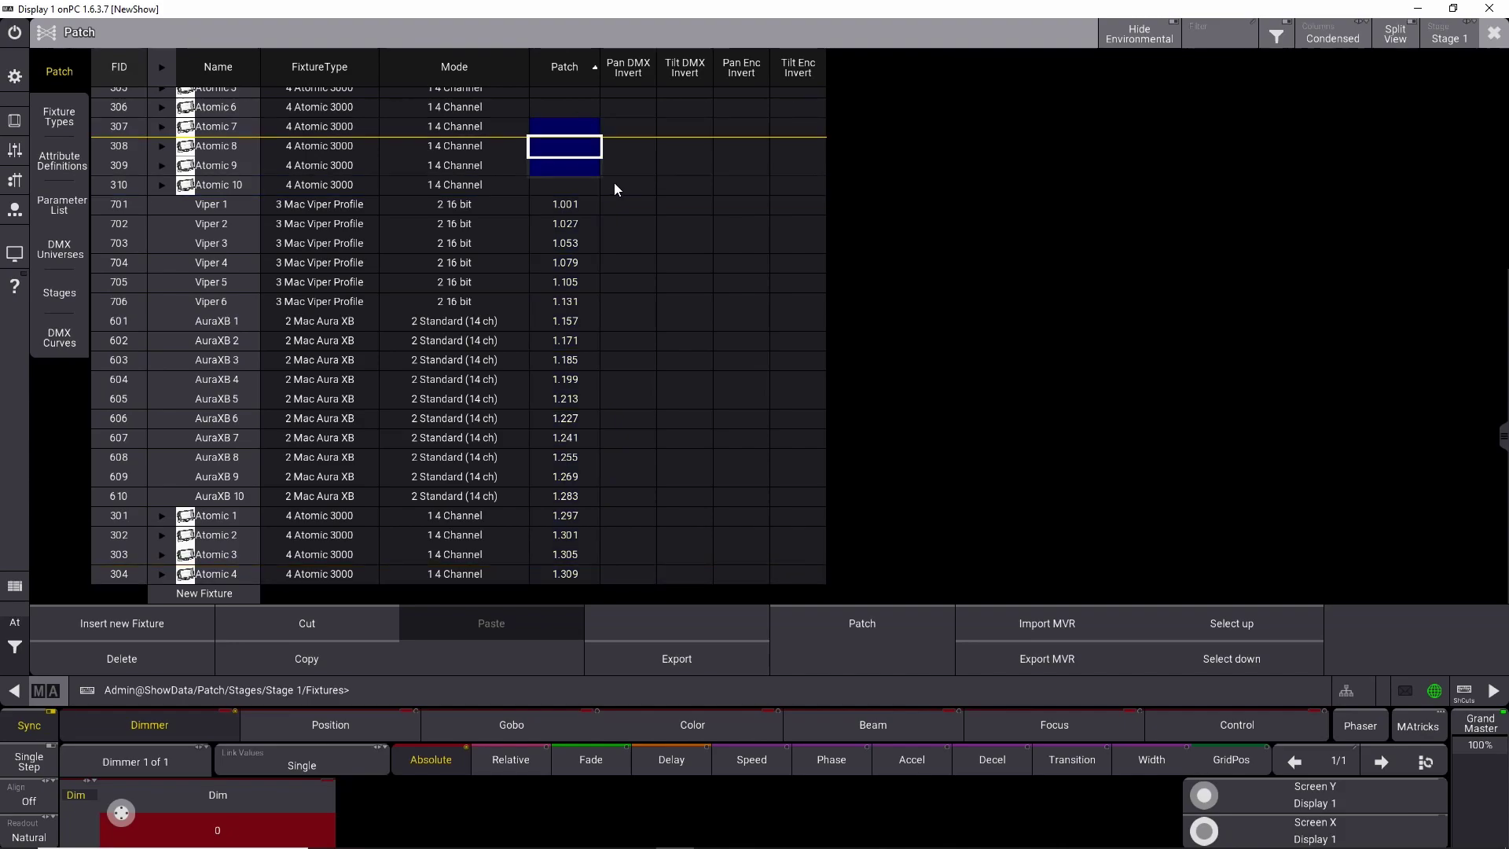
key(Up)
key(Up)
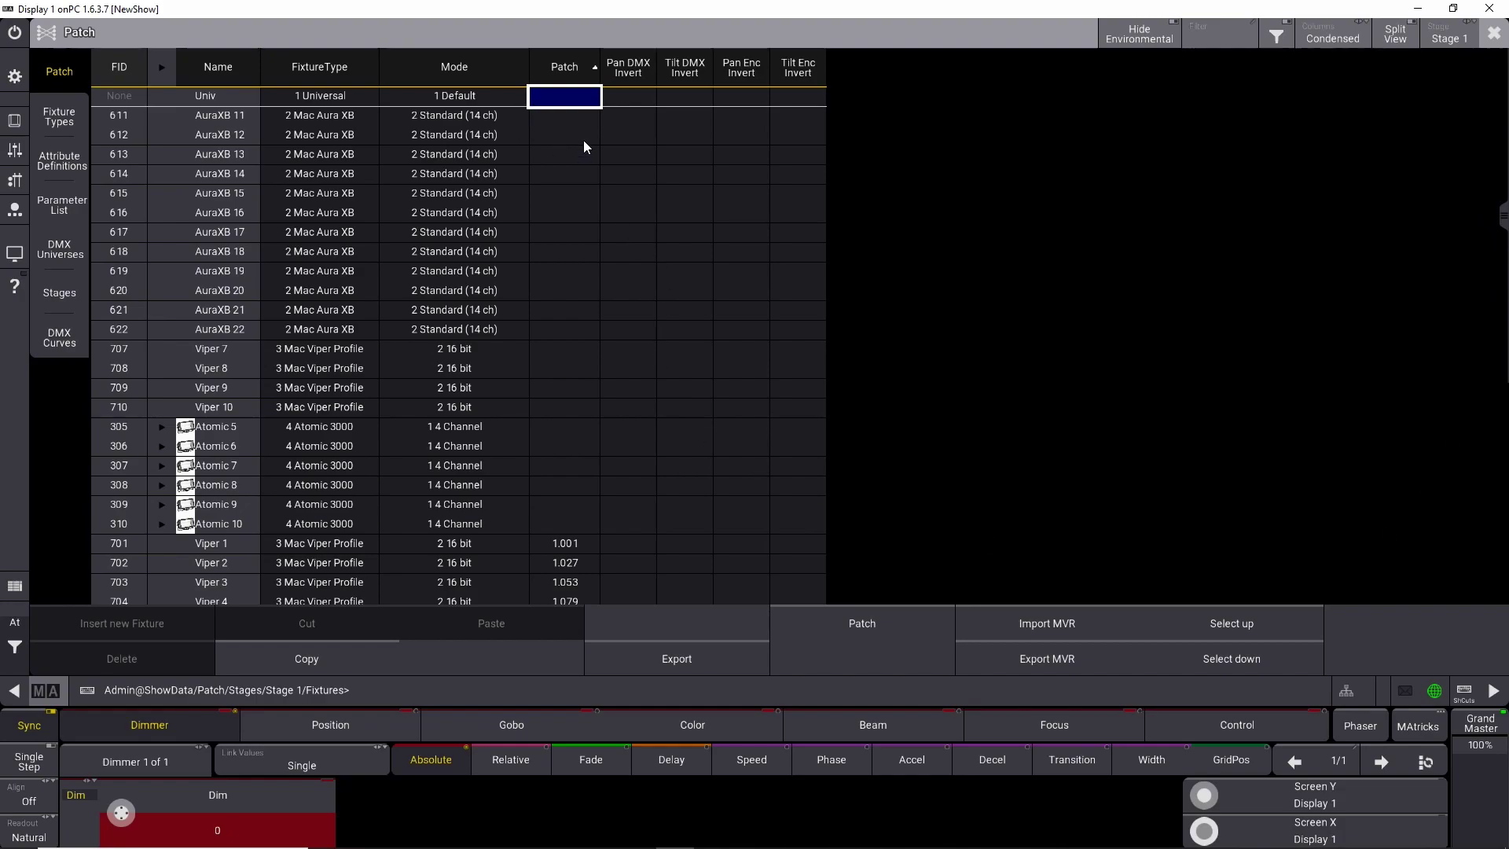
drag(568, 117, 568, 224)
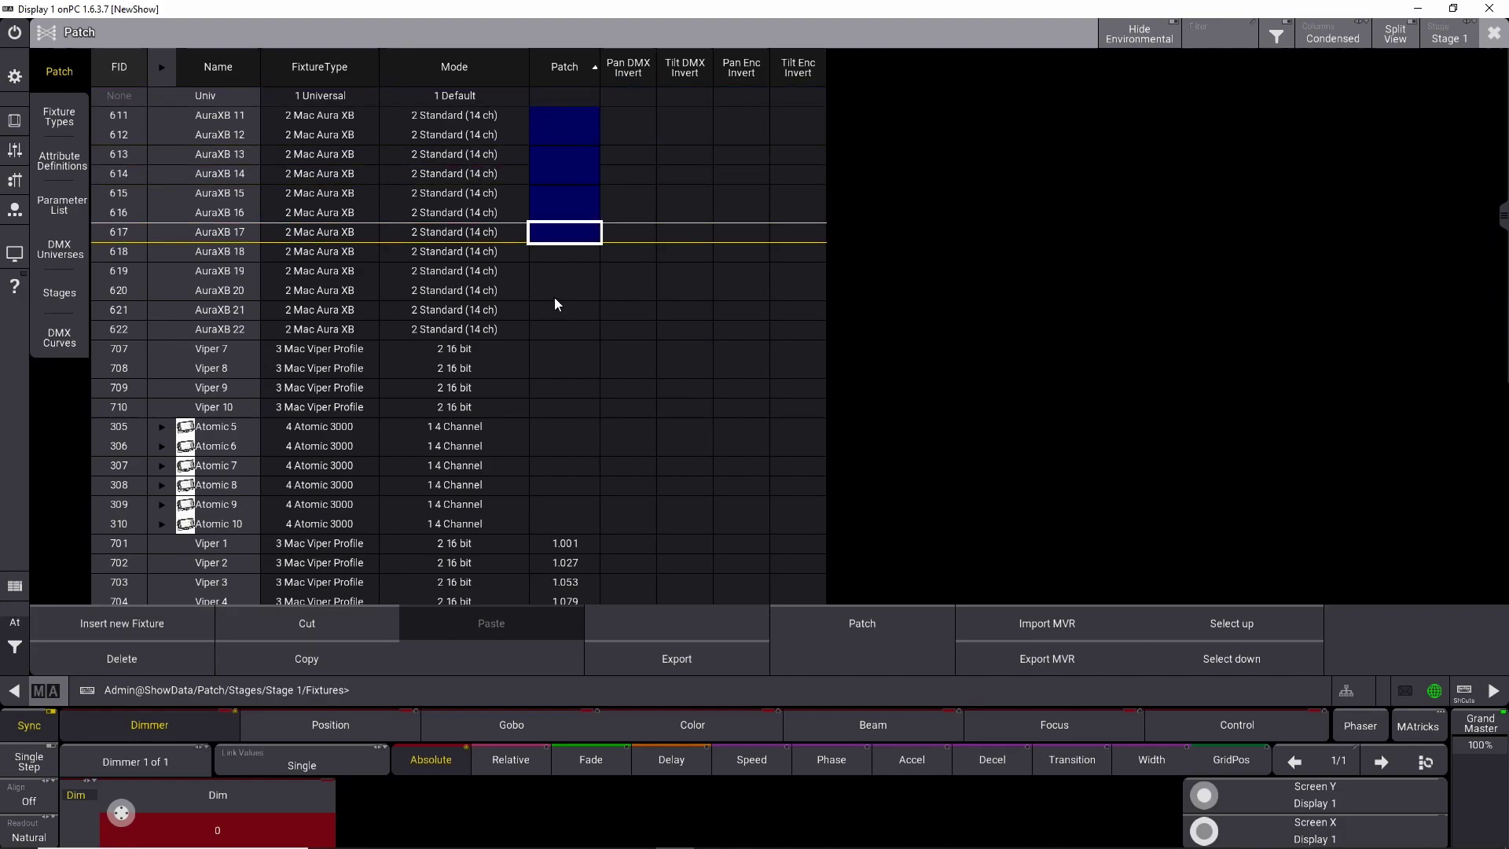
drag(553, 297, 554, 407)
right_click(554, 407)
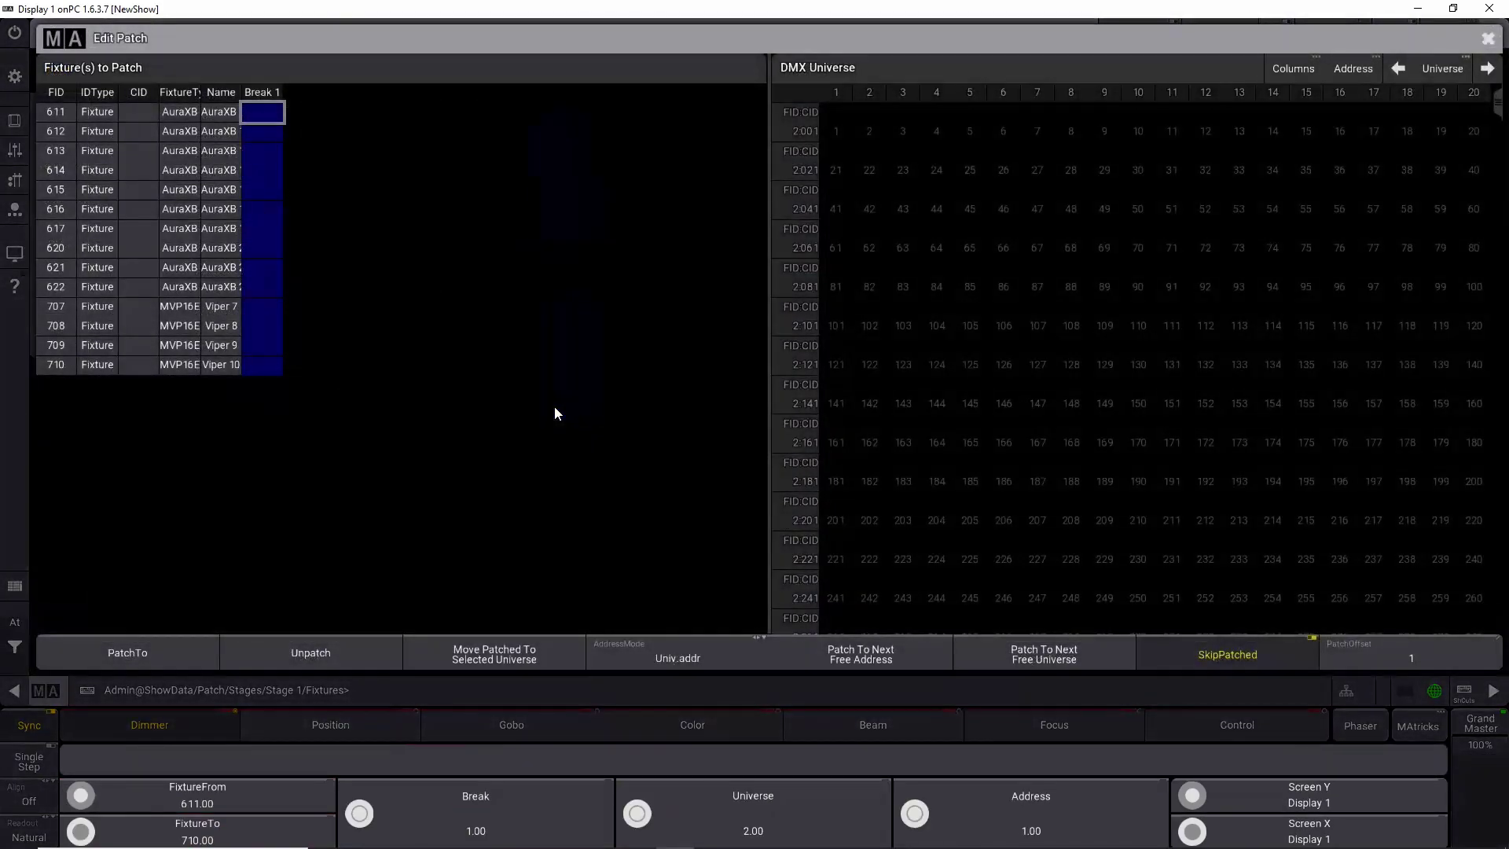
click(1488, 39)
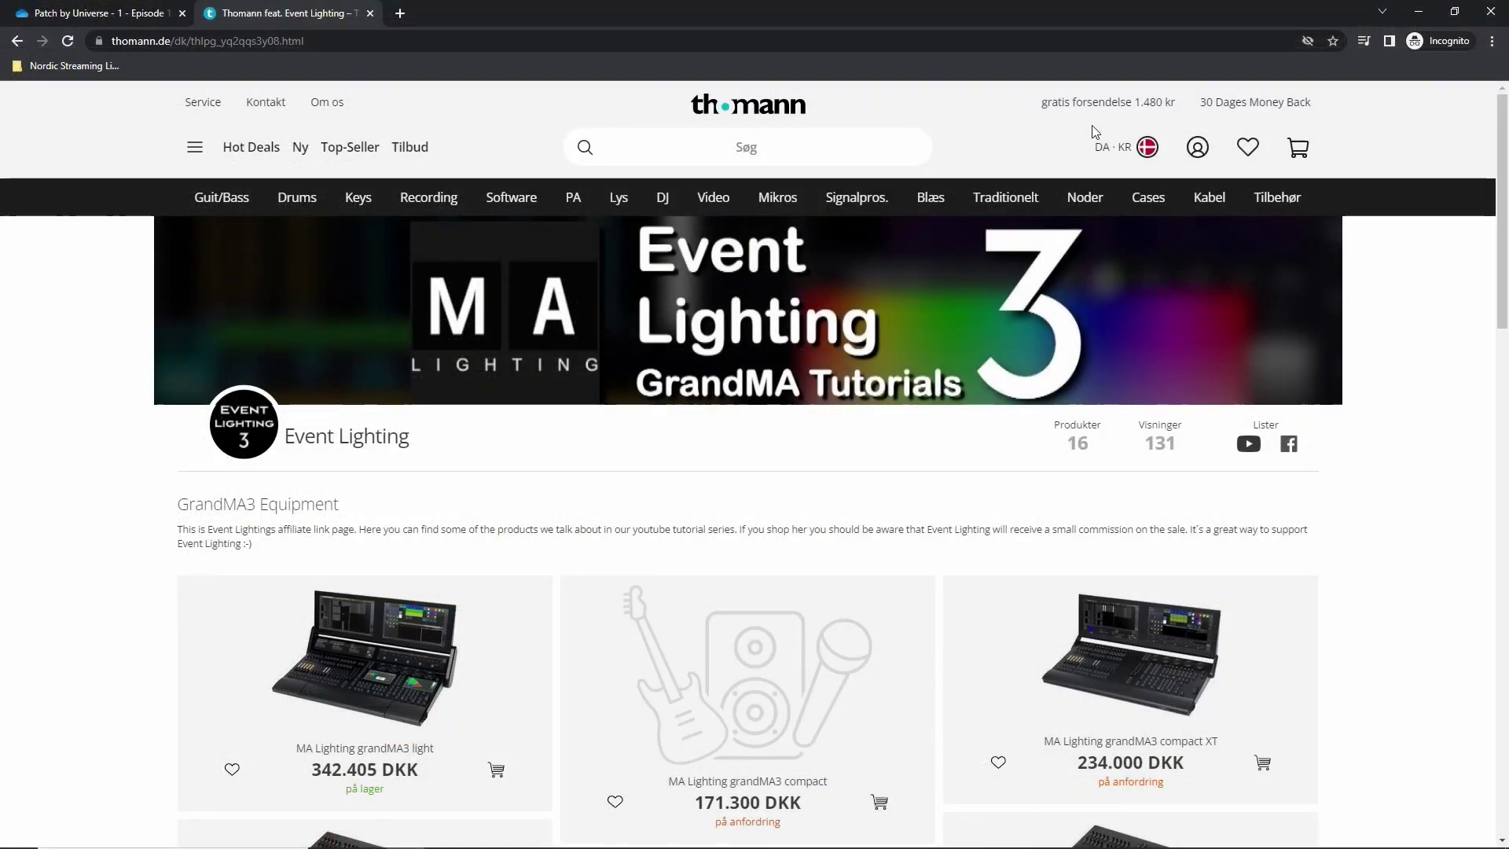
Step: In the browser, open the MA Lighting grandMA3 light product page from Thomann's Event Lighting page and read its specifications
scroll(593, 519, down, 1)
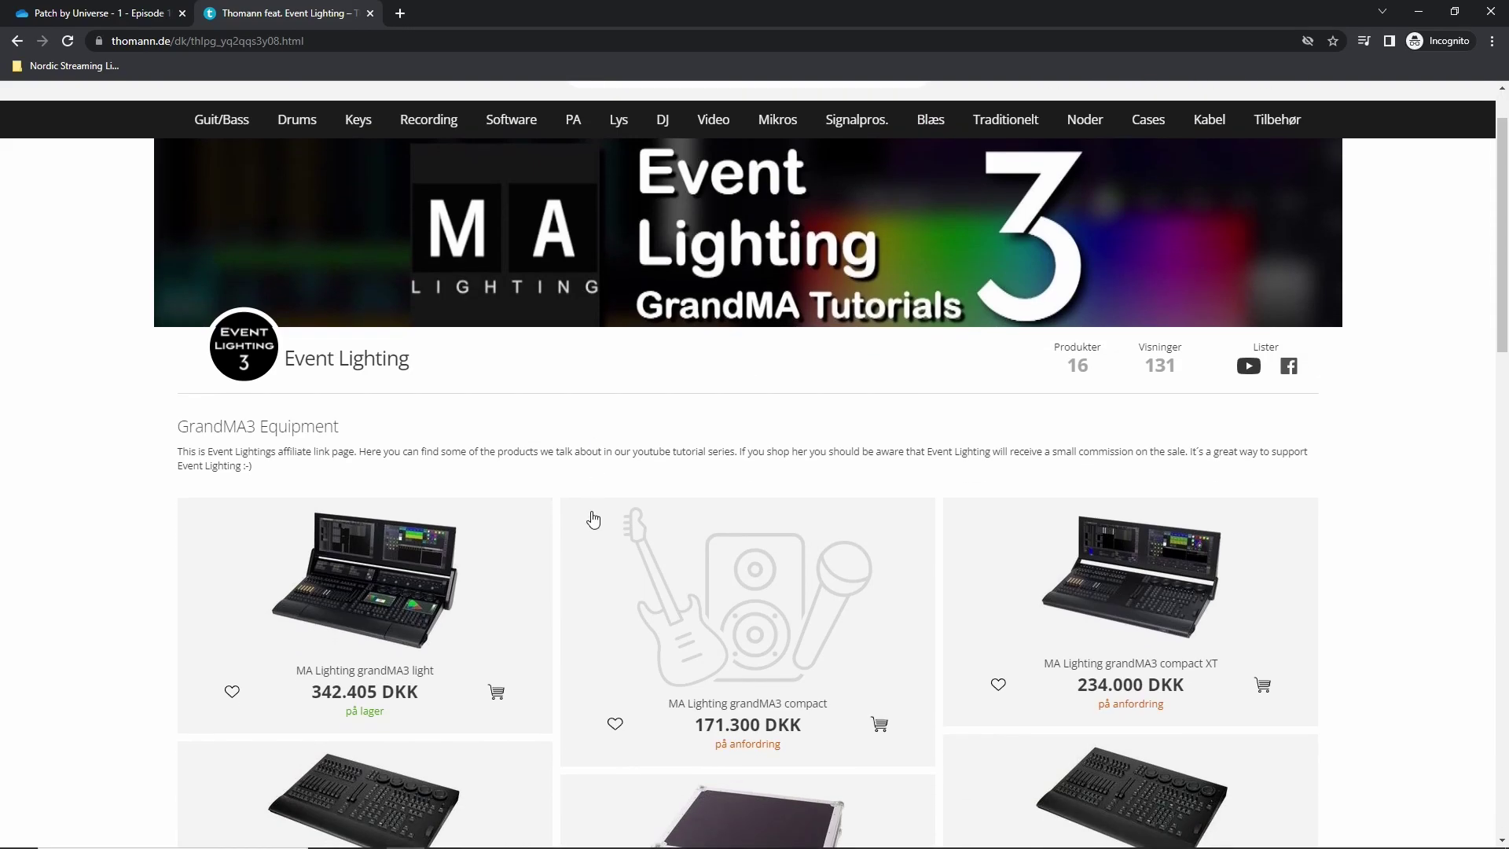
scroll(593, 519, down, 2)
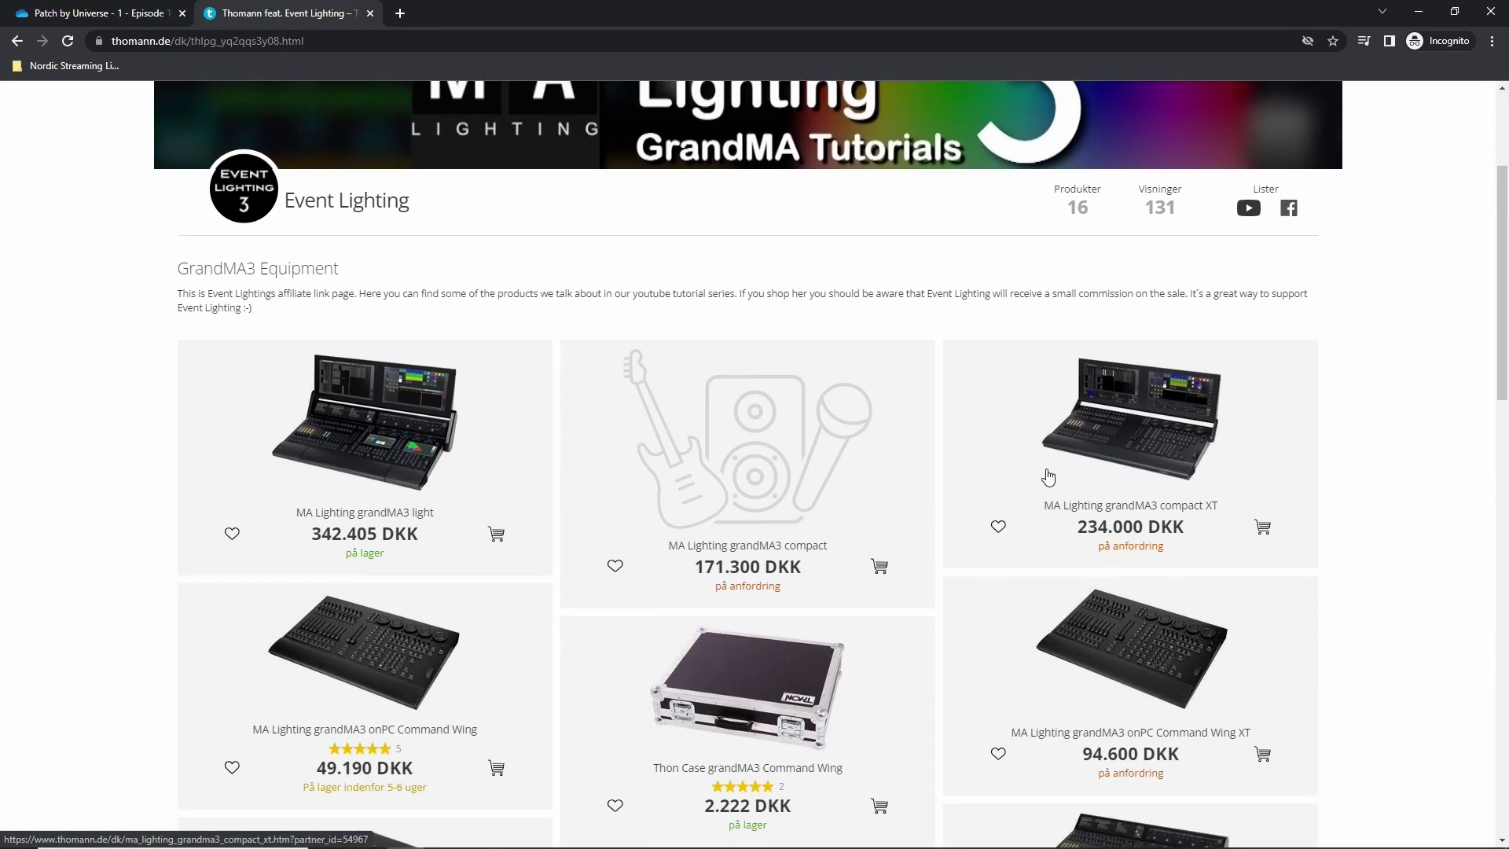
click(397, 475)
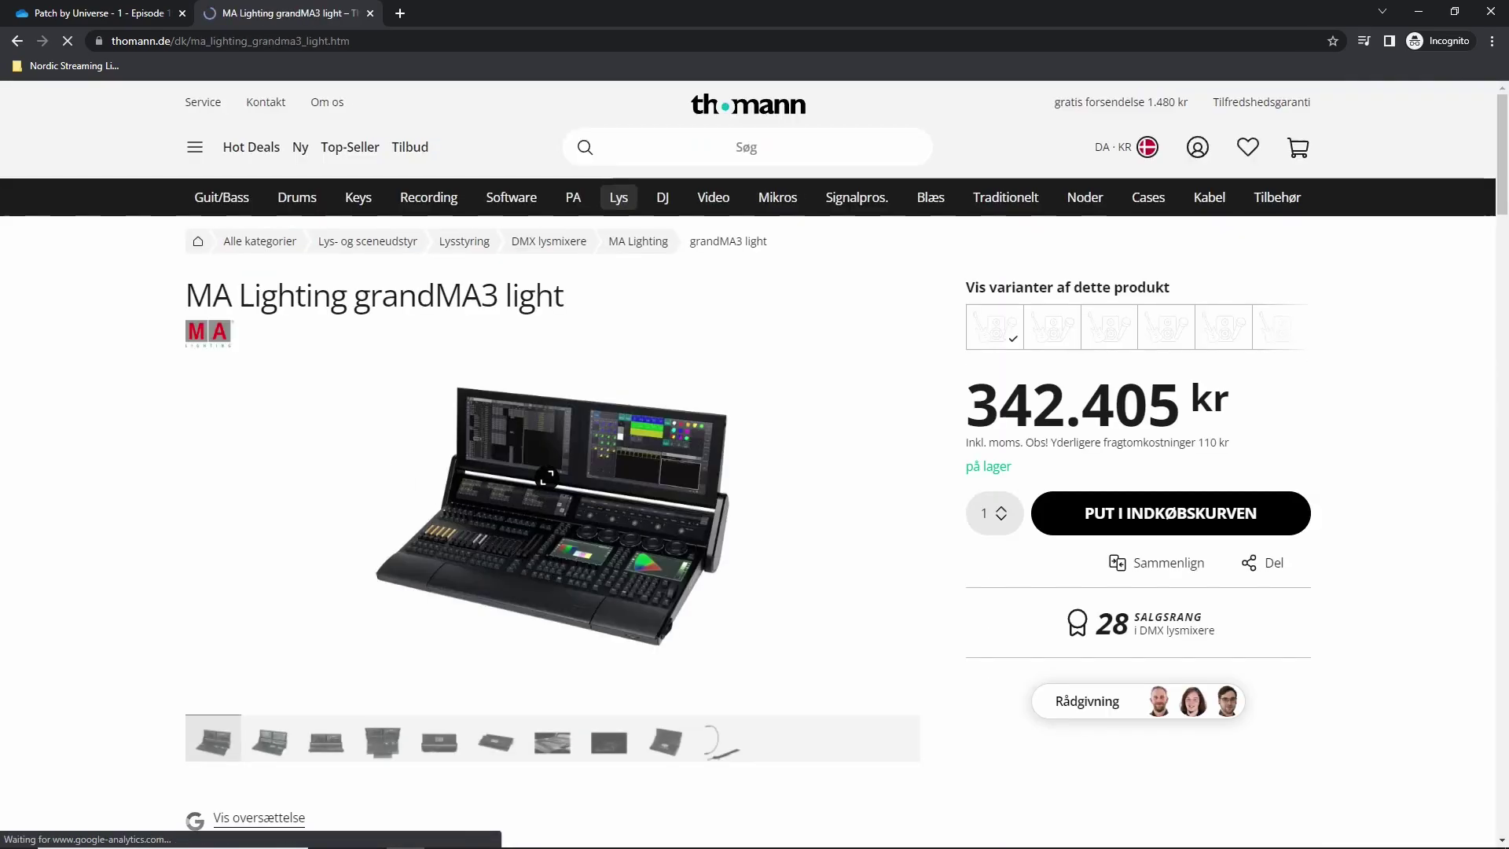
scroll(554, 433, down, 8)
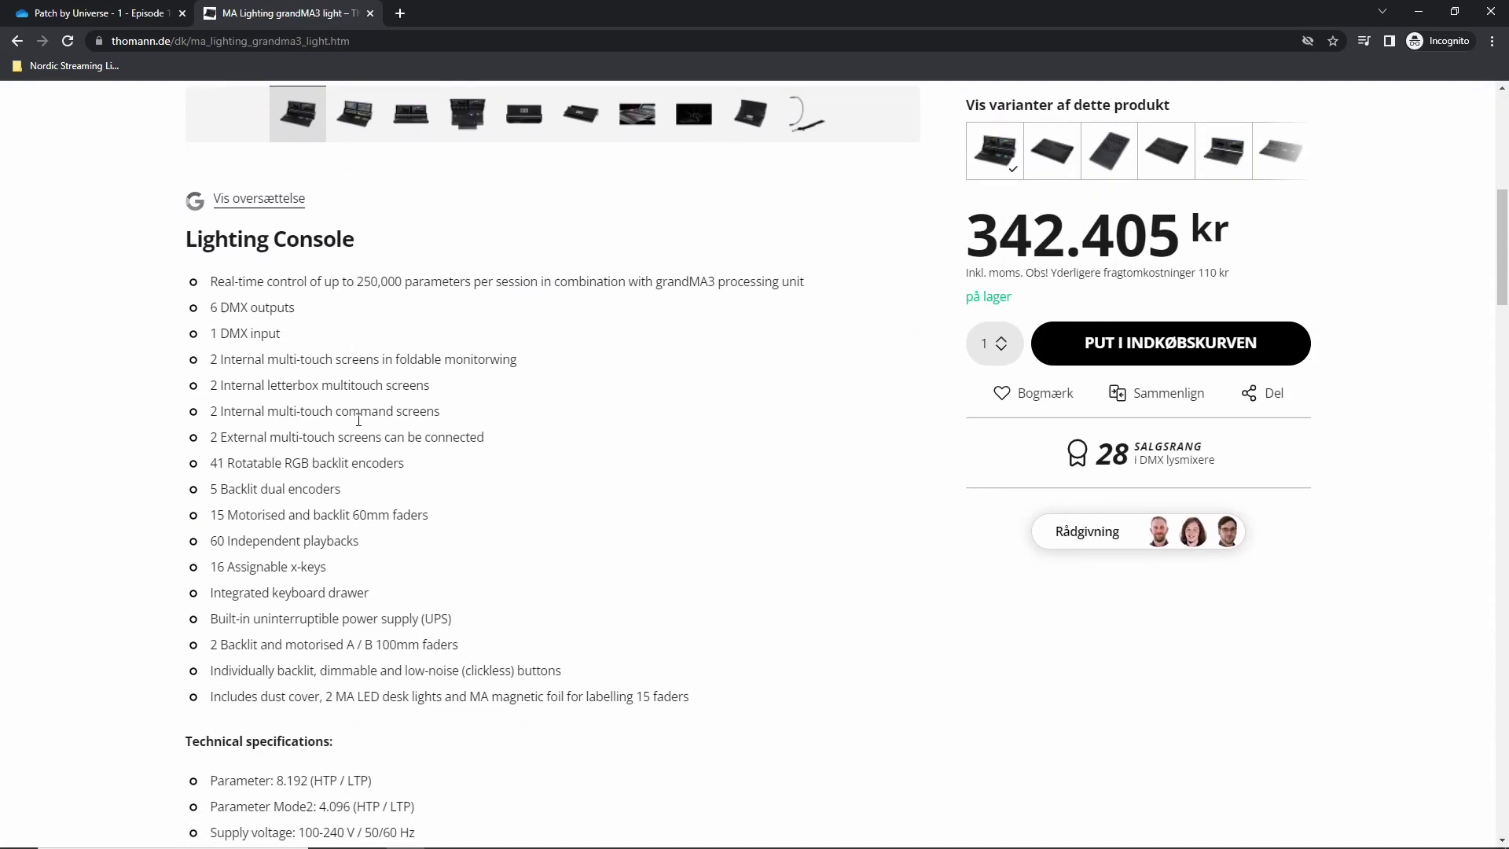
scroll(376, 618, down, 3)
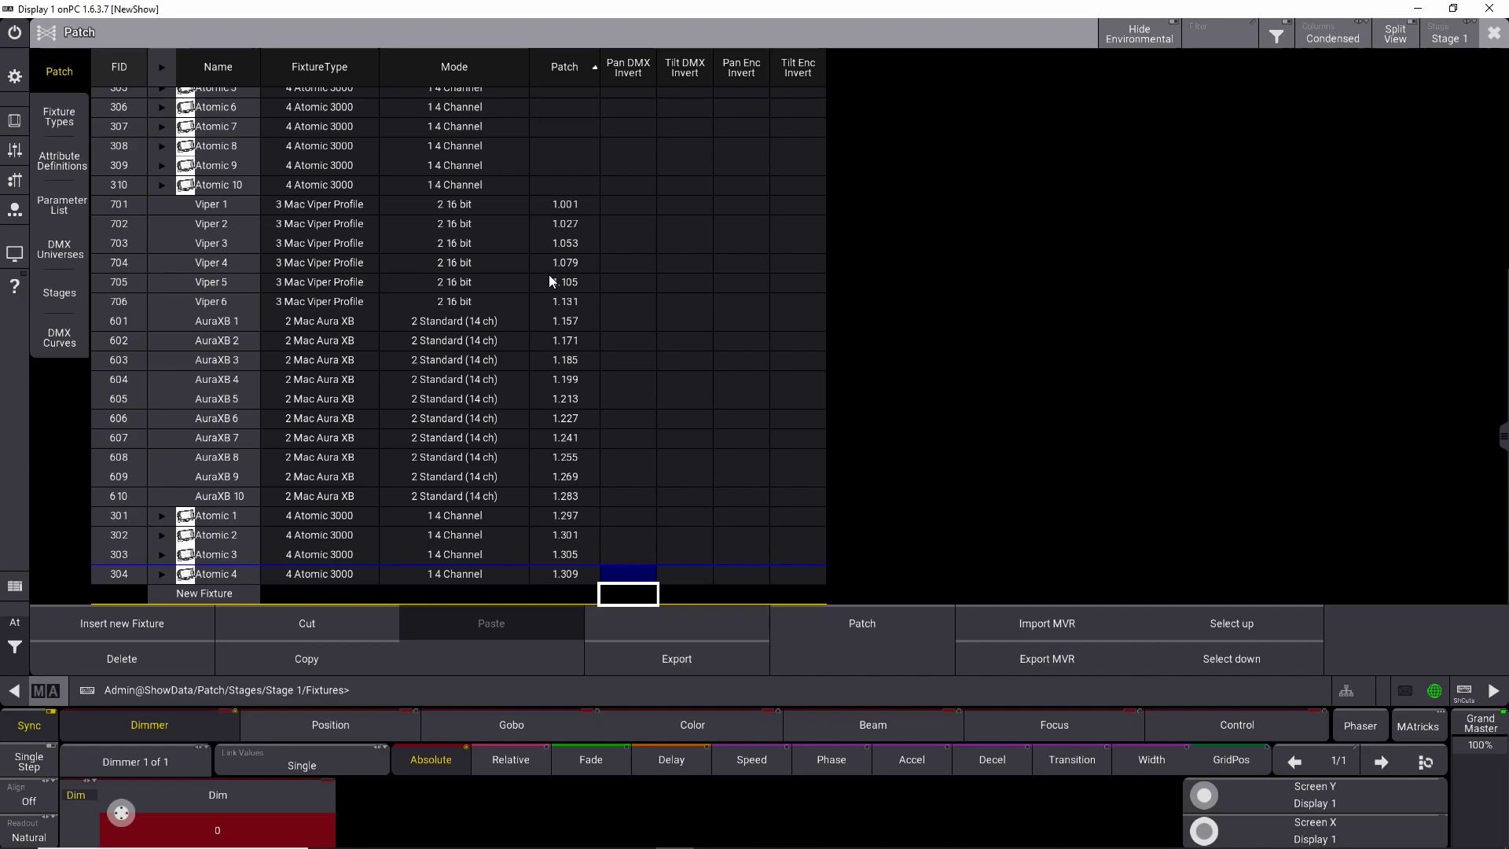
Step: Back in grandMA3 onPC, select the Patch cells of all fixtures and unpatch them
key(Left)
click(563, 67)
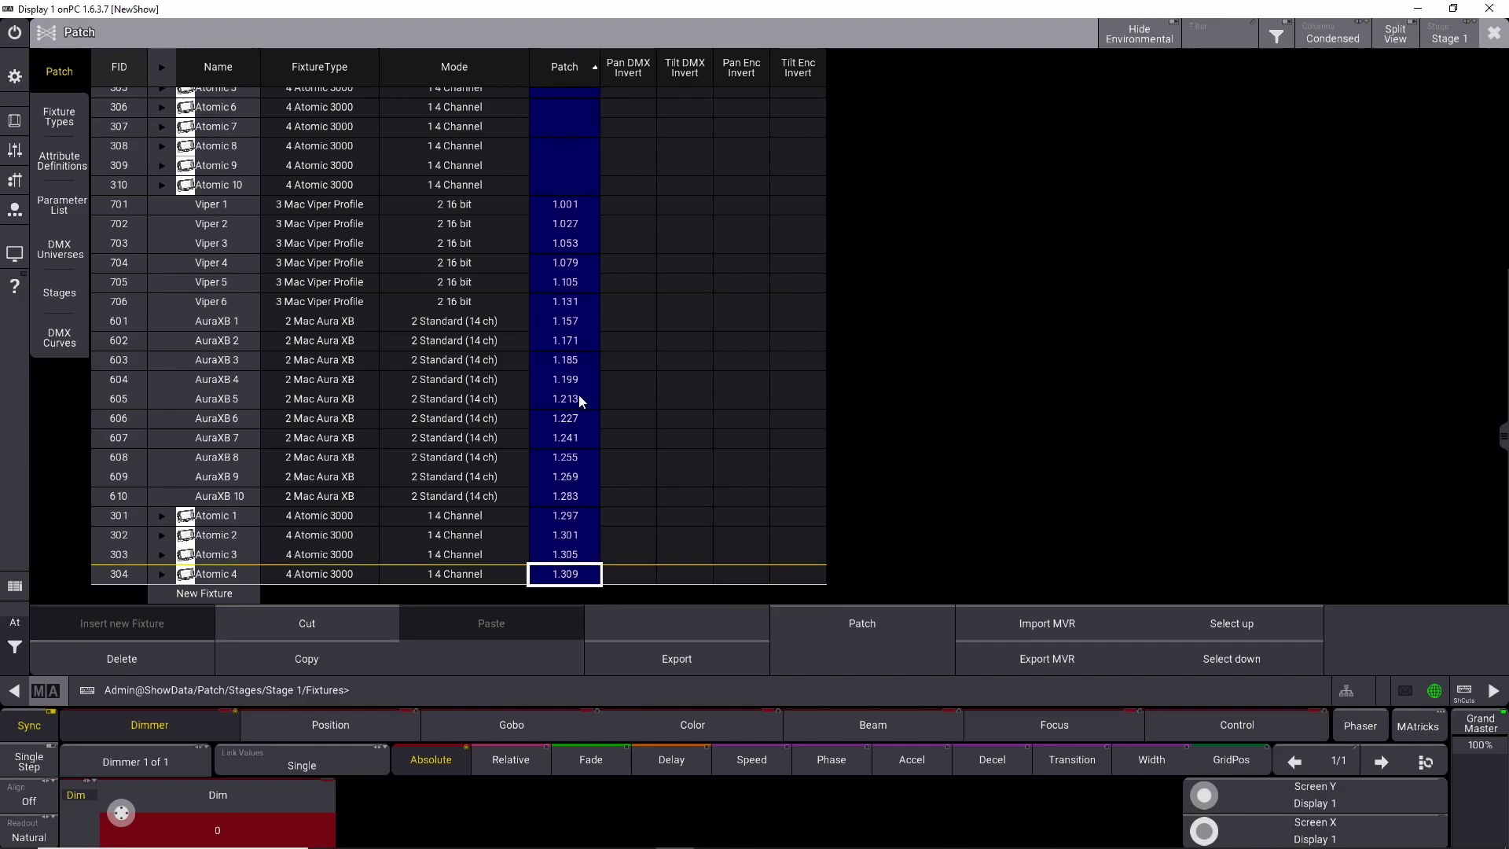
click(572, 578)
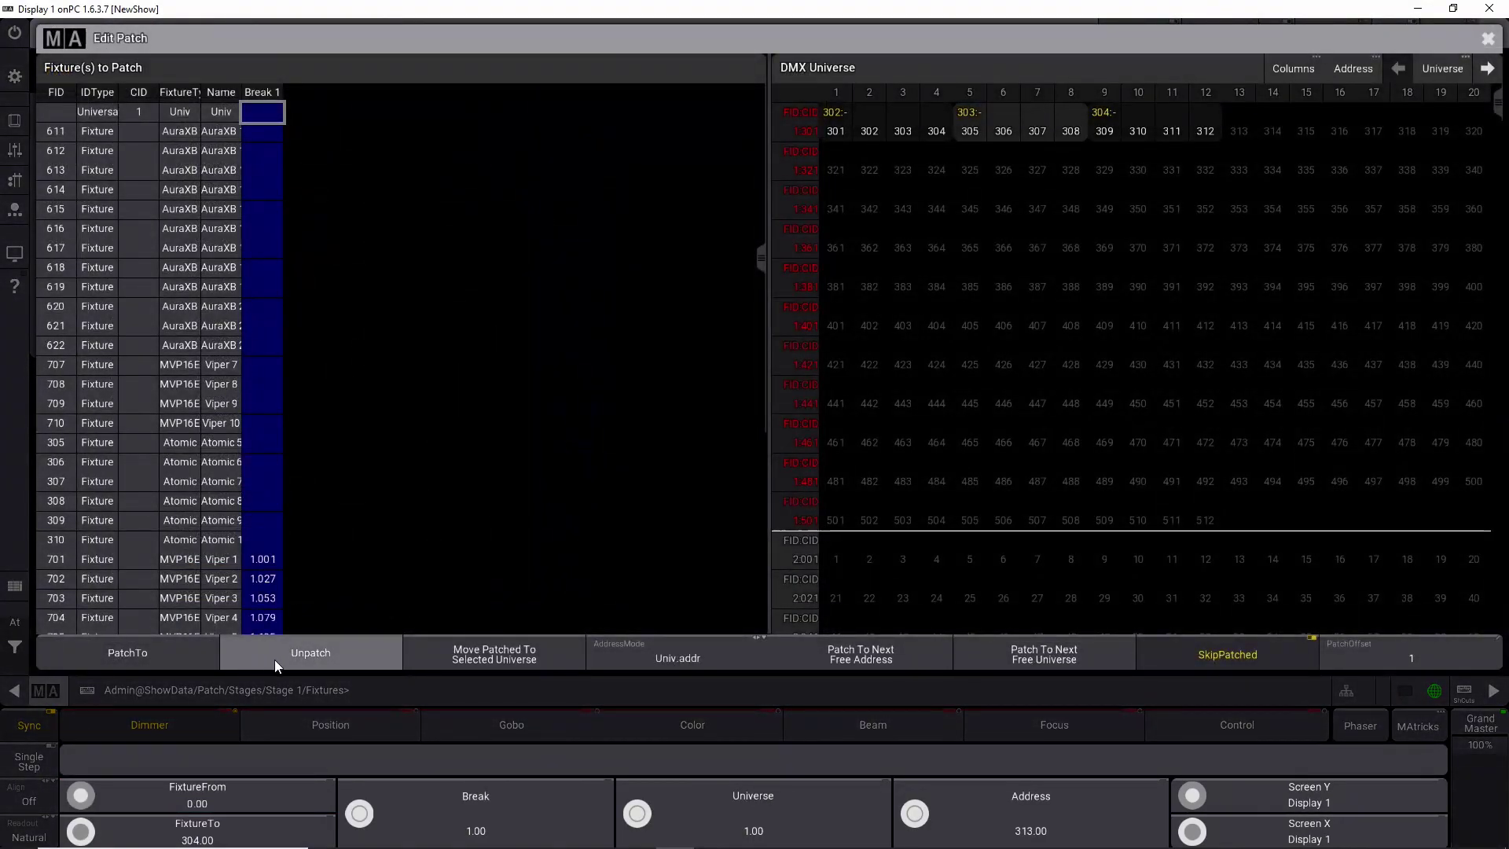
click(1482, 43)
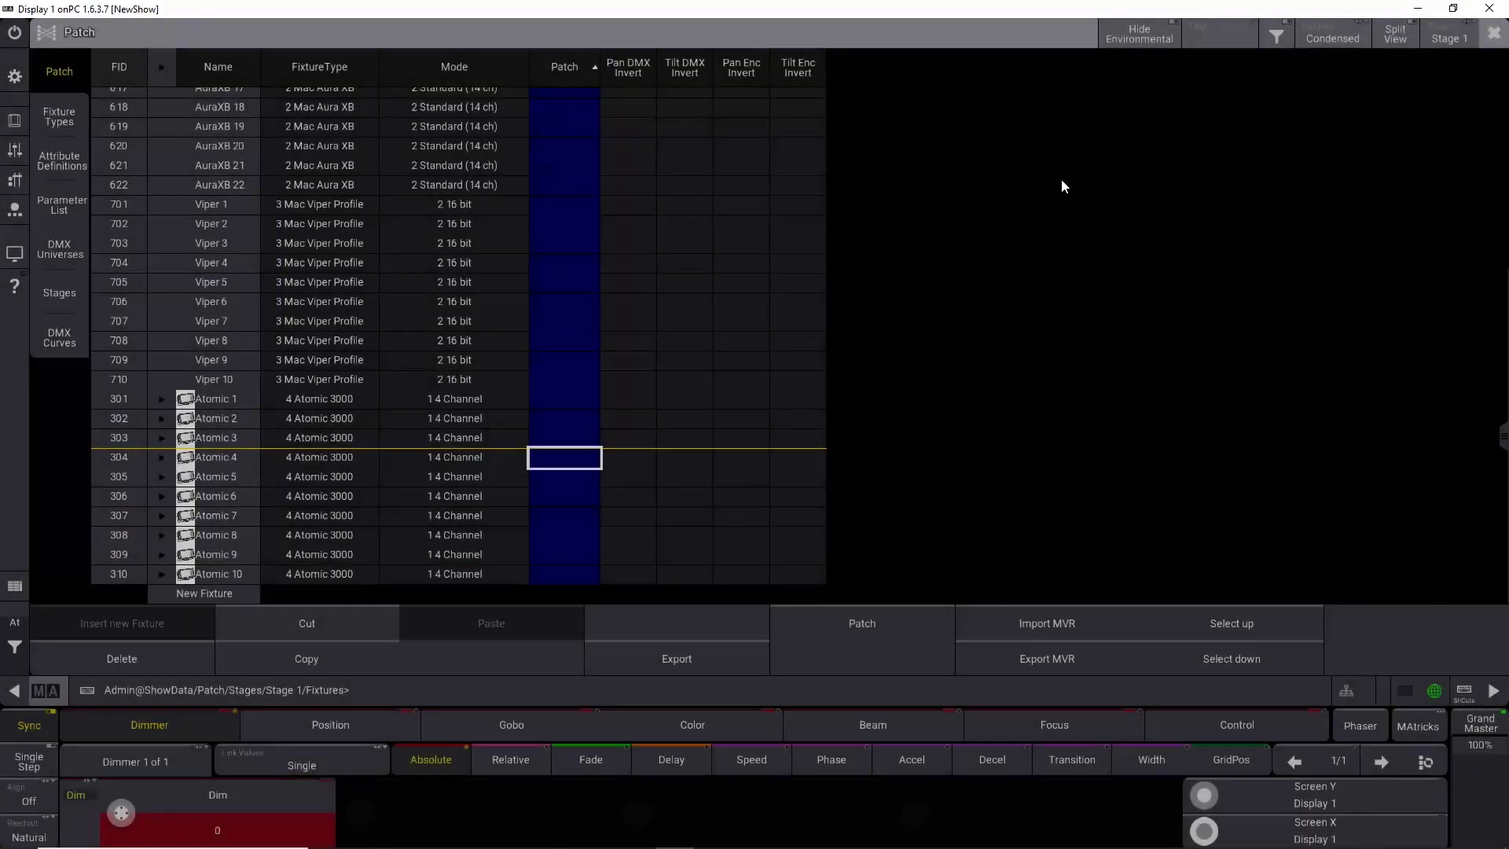
Step: Save the changes and exit the patch
key(Up)
key(Up)
key(Up)
key(Up)
key(Up)
key(Up)
key(Up)
key(Up)
key(Up)
key(Up)
key(Up)
key(Up)
key(Up)
key(Up)
key(Up)
key(Up)
key(Up)
key(Up)
key(Up)
key(Up)
key(Up)
key(Up)
key(Up)
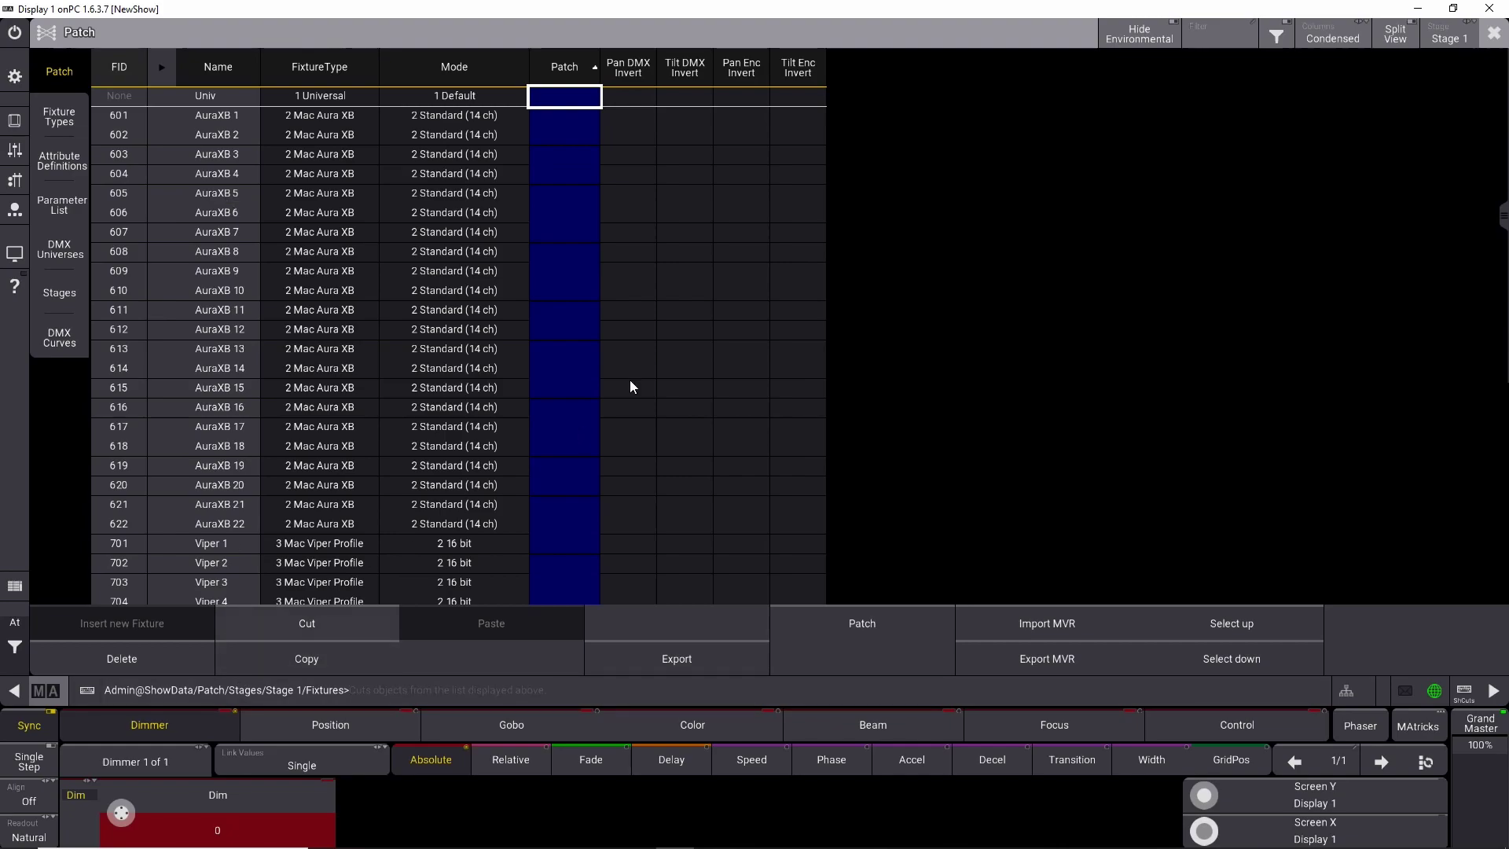
click(1493, 33)
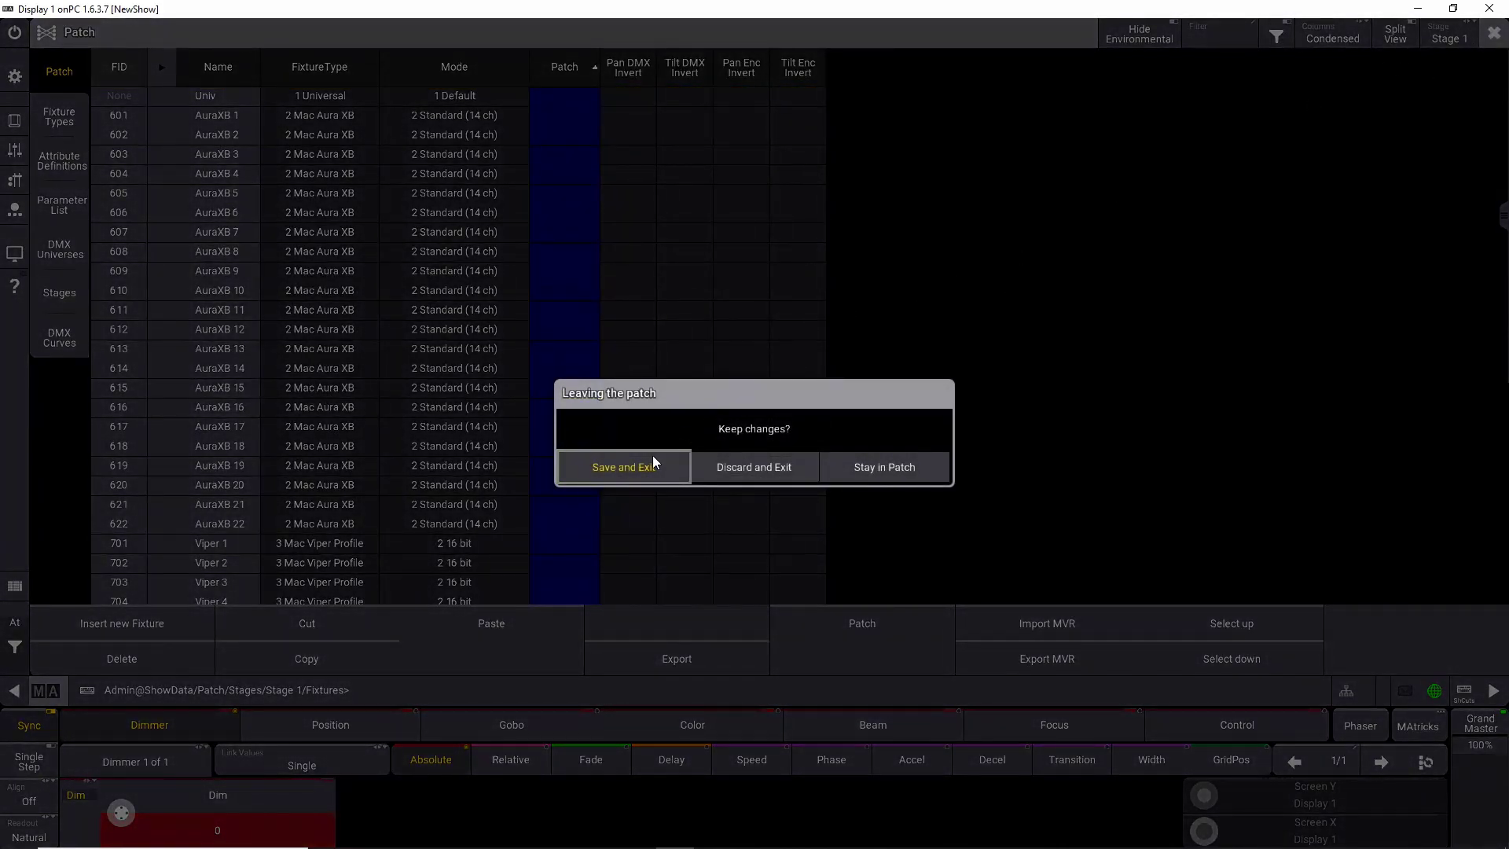
click(639, 465)
Step: Following the Patch by Universe - 1 PDF, run "Patch Fixture 701 thru 706 + 601 thru 610 + 301 thru 304" and patch from address 1.1
click(333, 696)
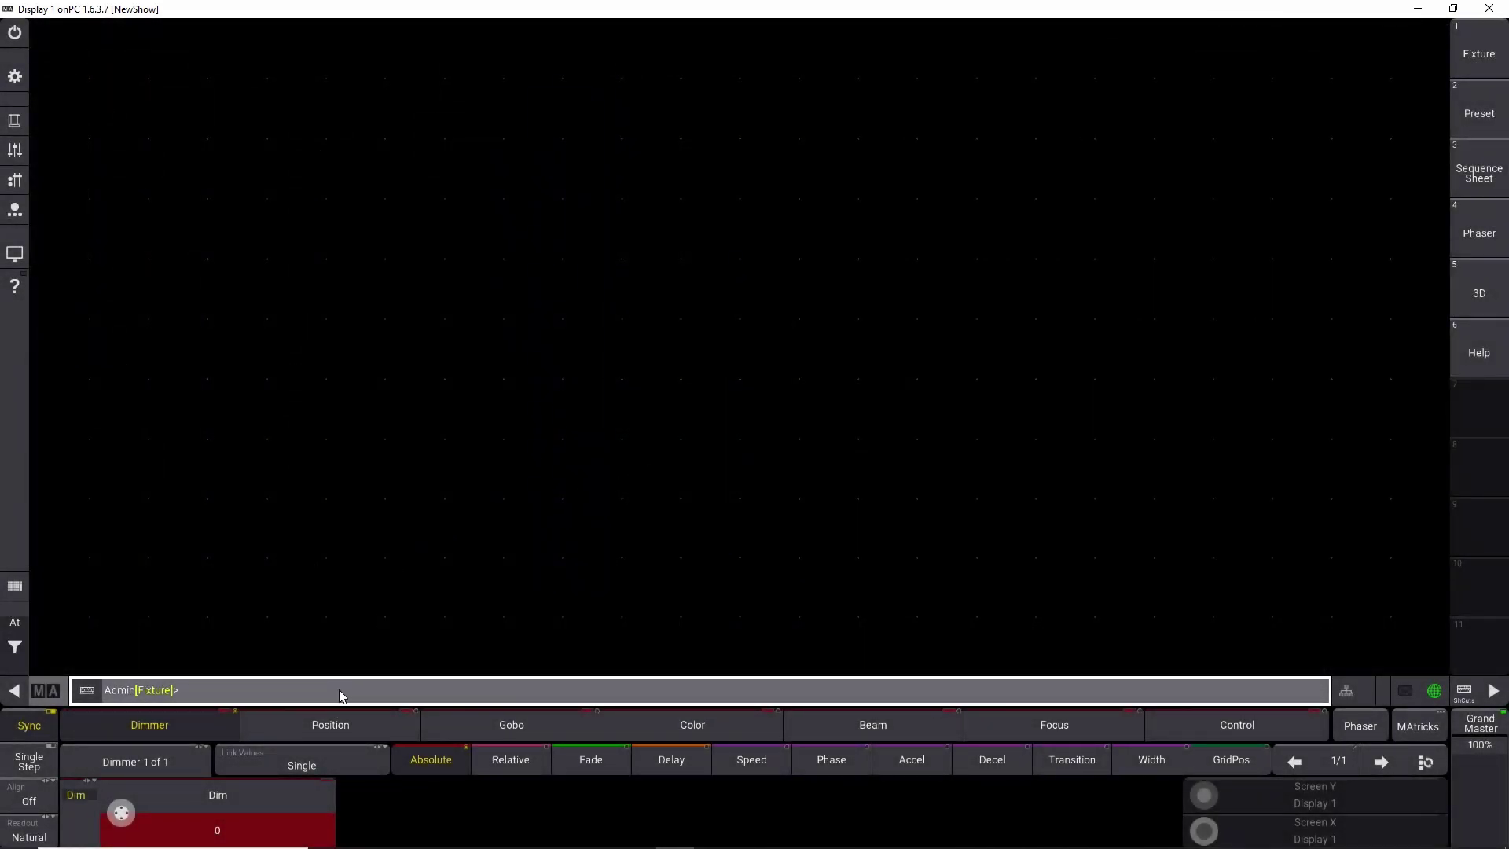
key(alt+Tab)
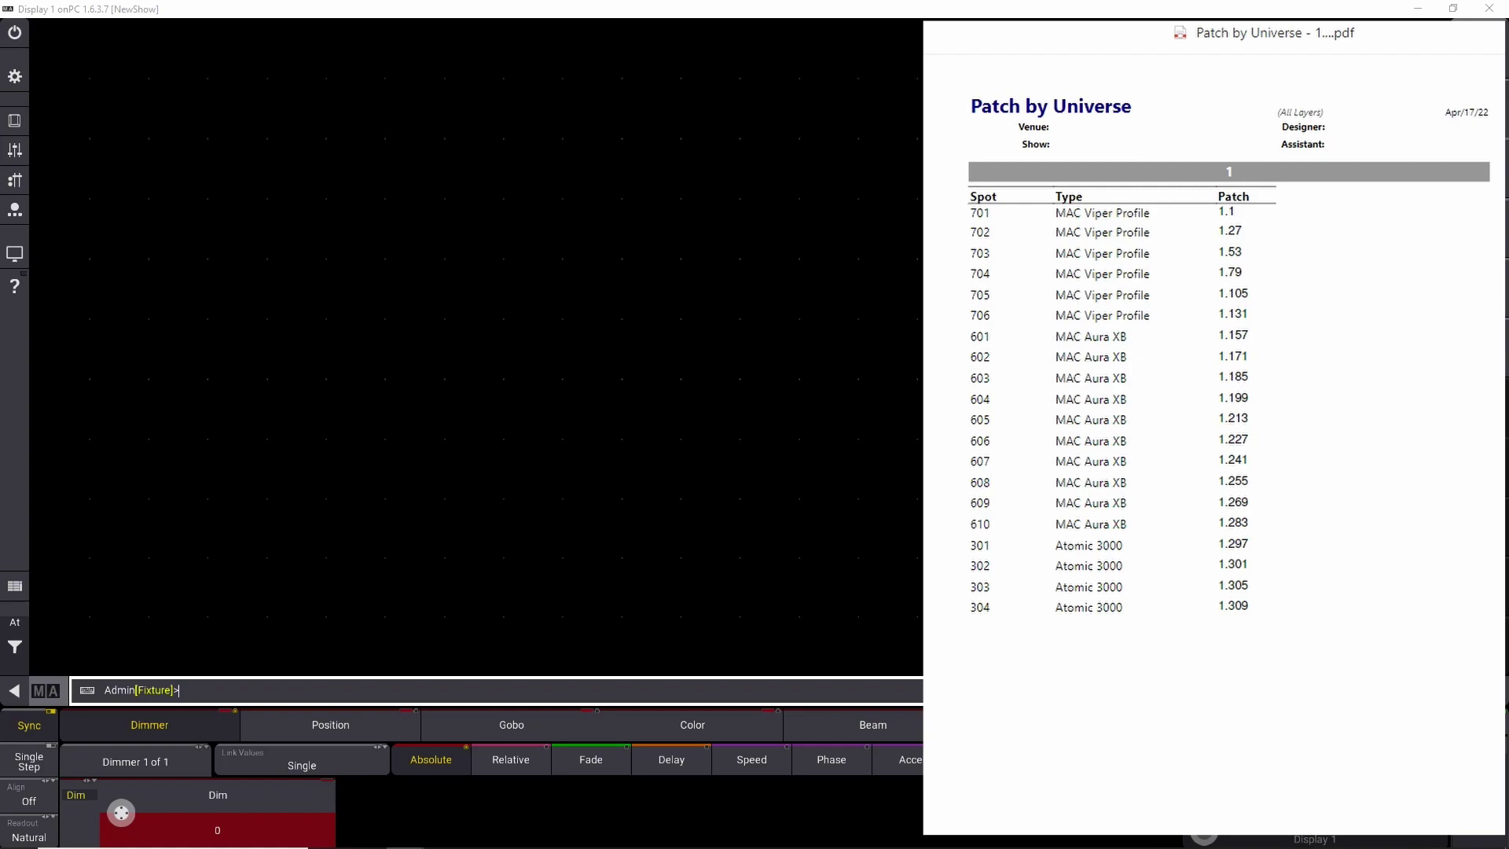
click(245, 497)
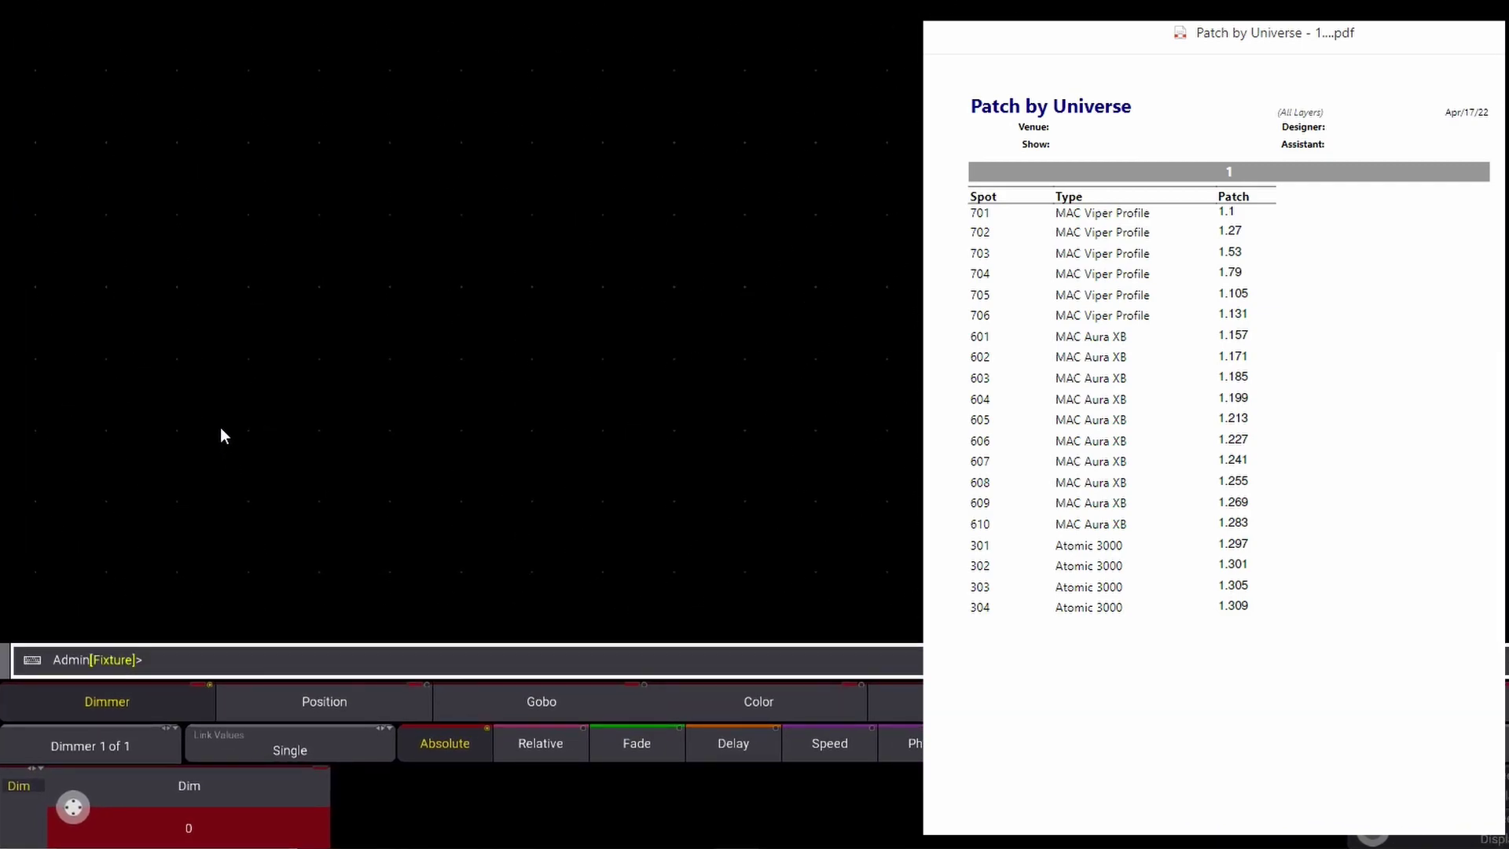
text(Patch Fixture 701 thru 706 + 601)
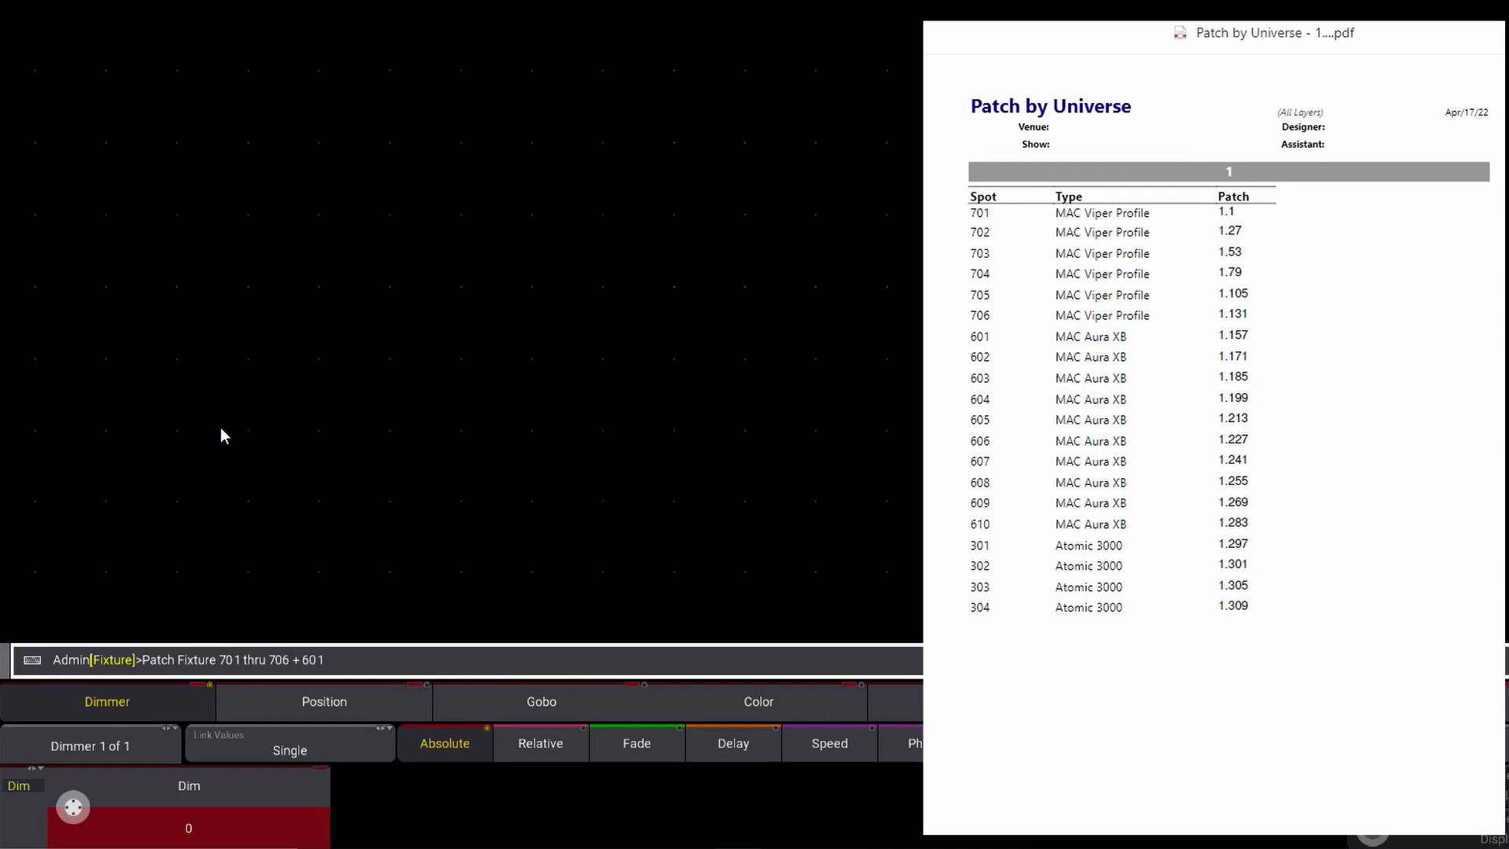
text( thru 610 + 301 thru 304)
key(Return)
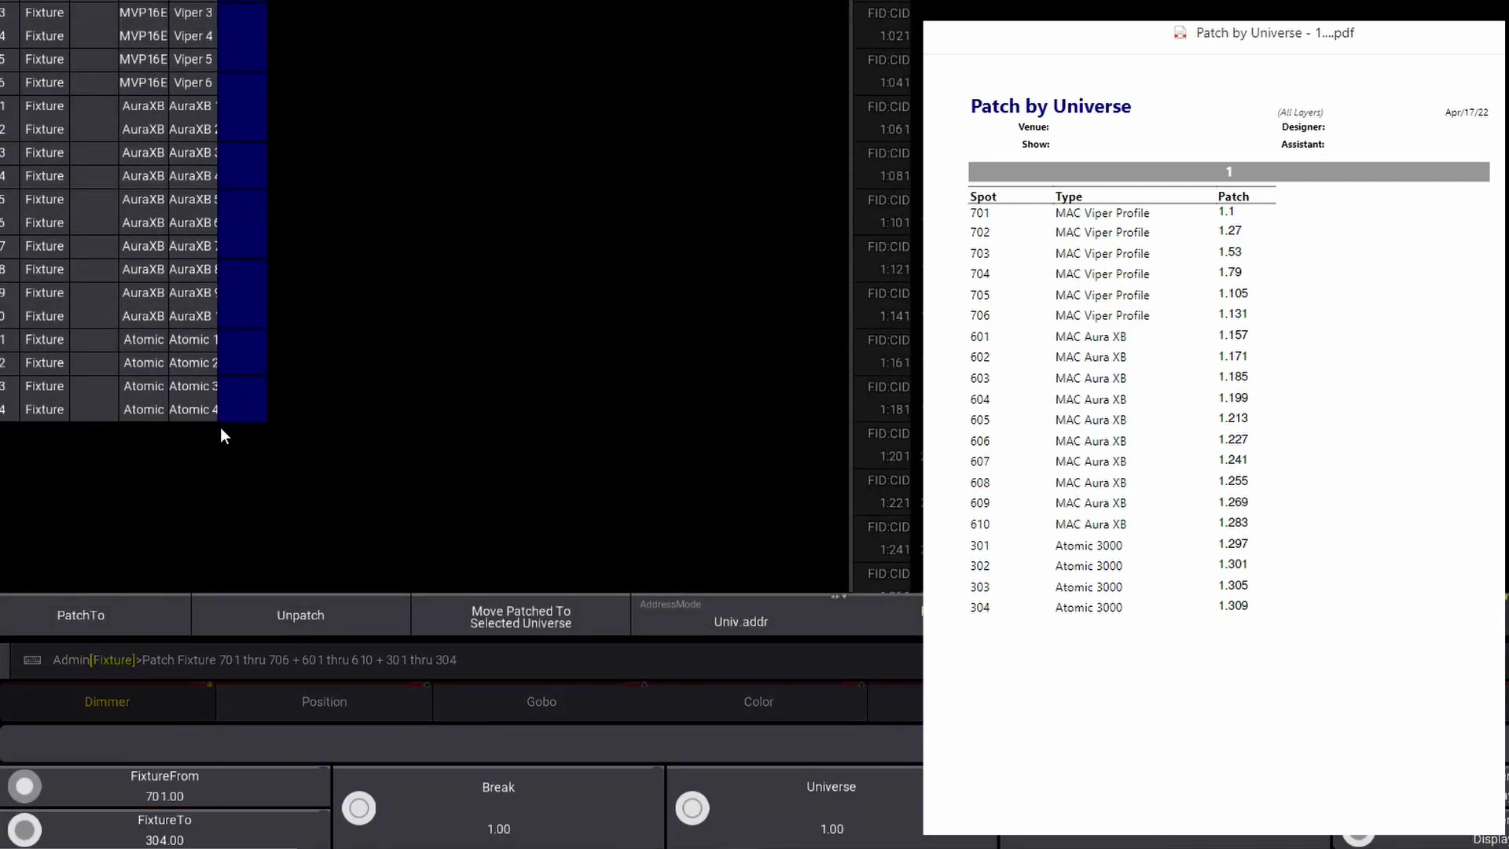
click(111, 615)
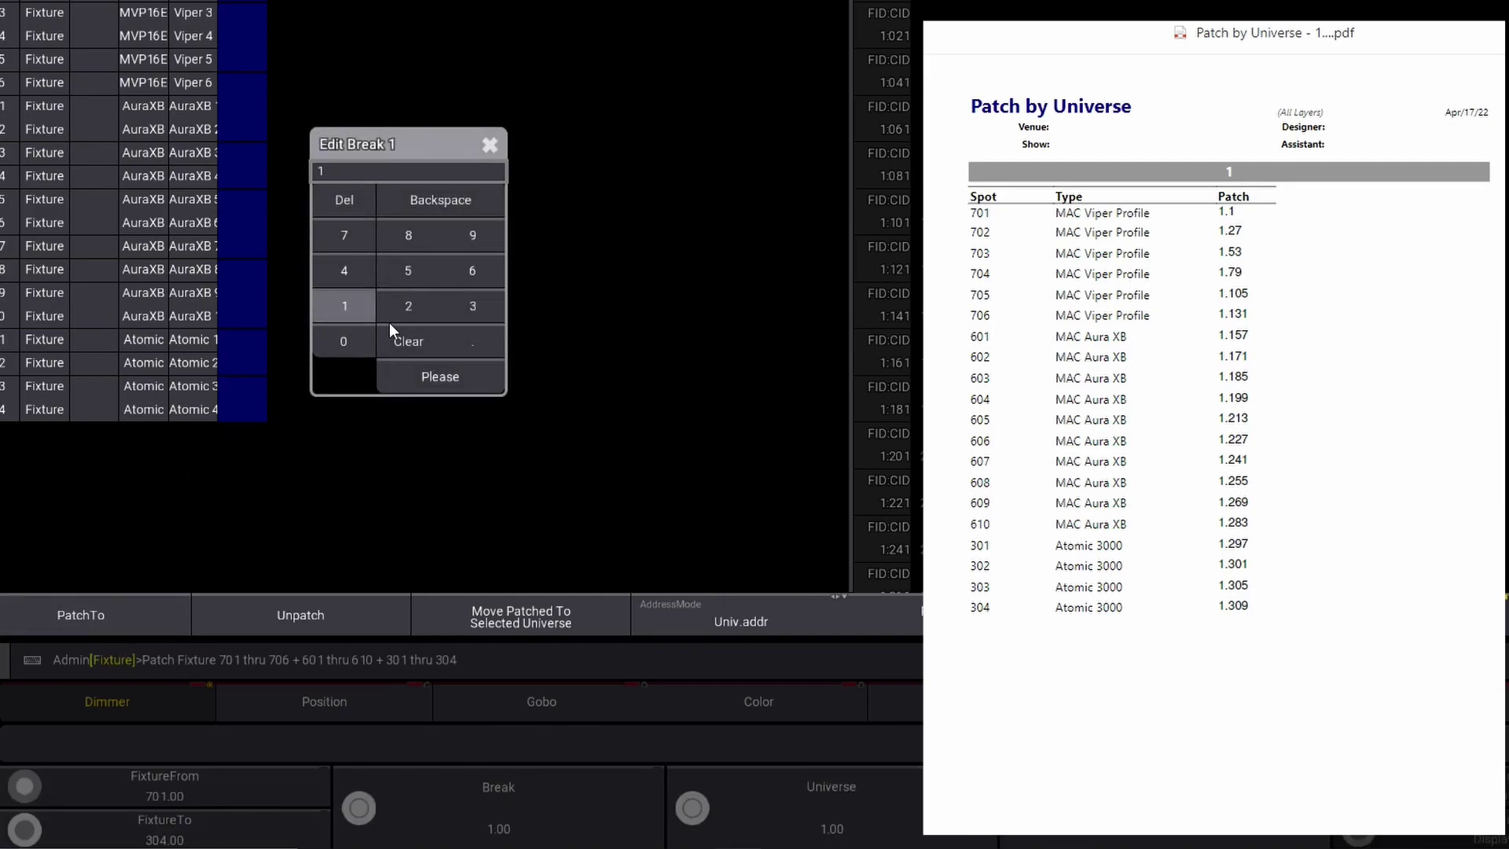
click(456, 341)
click(362, 305)
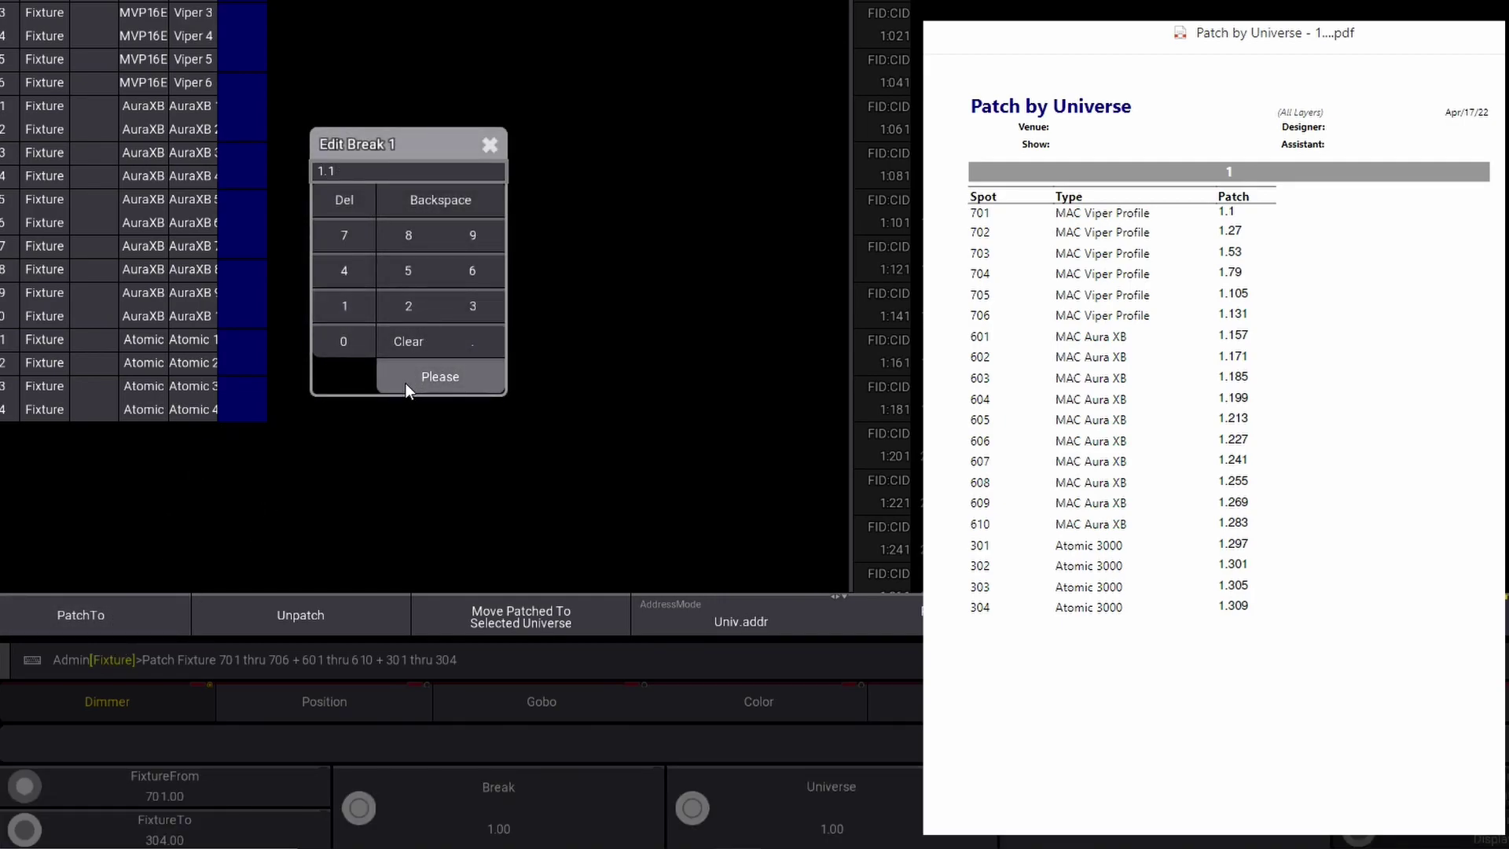
click(404, 384)
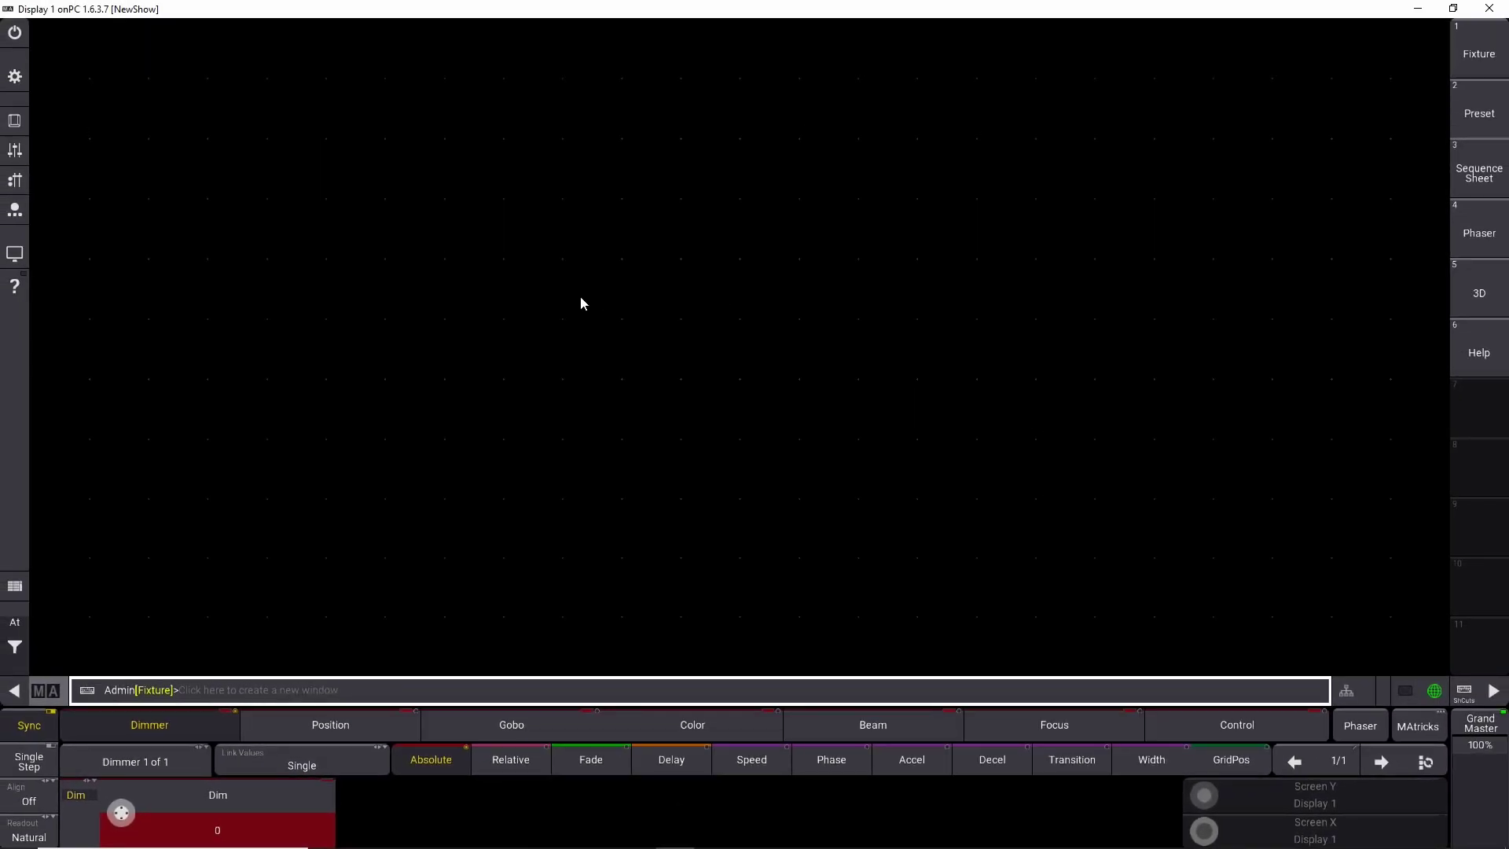
Step: Reopen the patch and examine the DMX addresses assigned to the AuraXB, Viper and Atomic fixtures
click(14, 77)
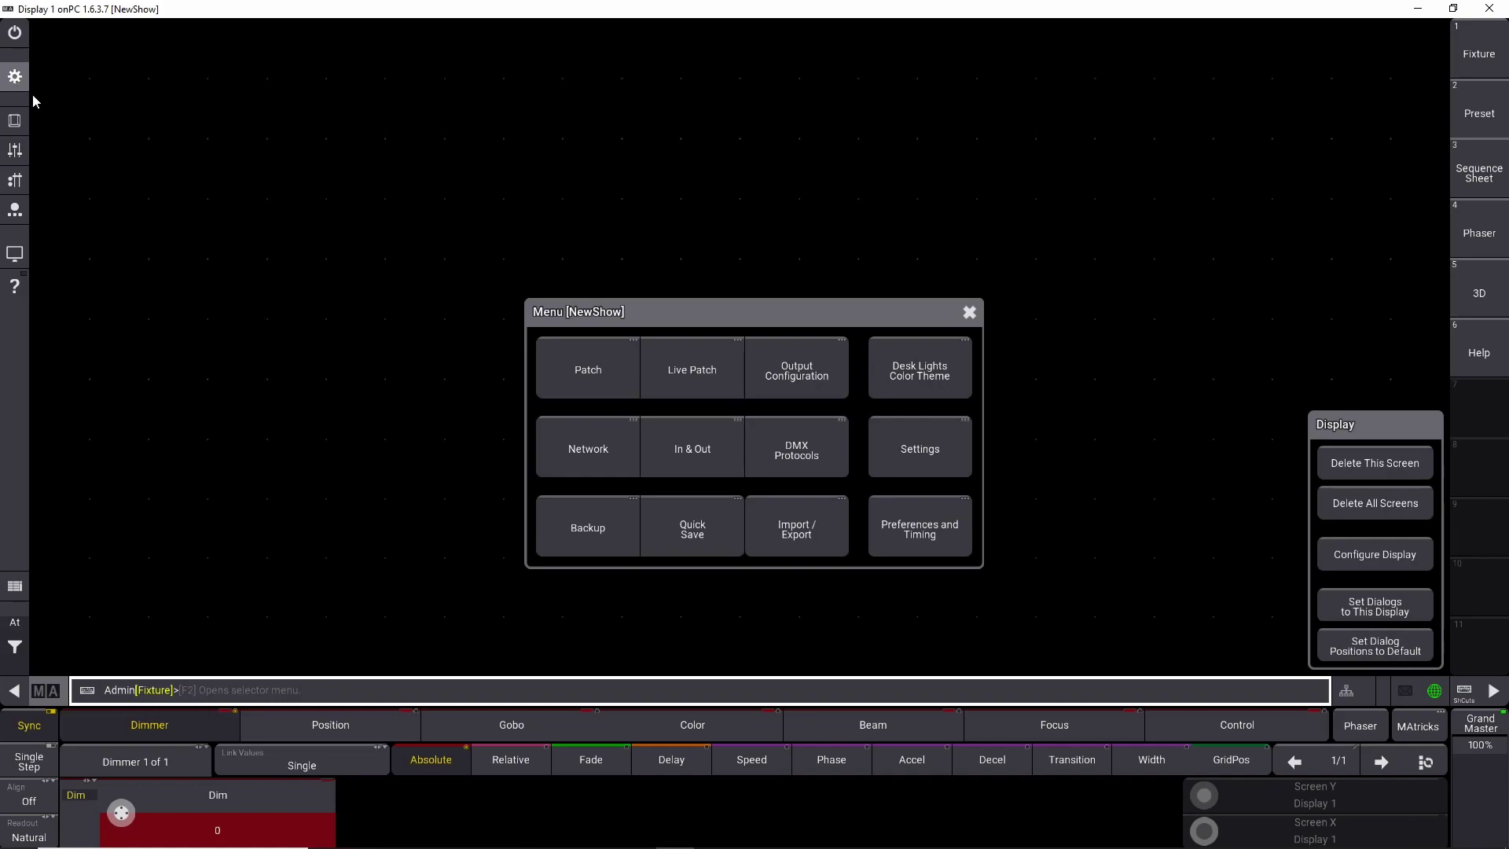
click(558, 364)
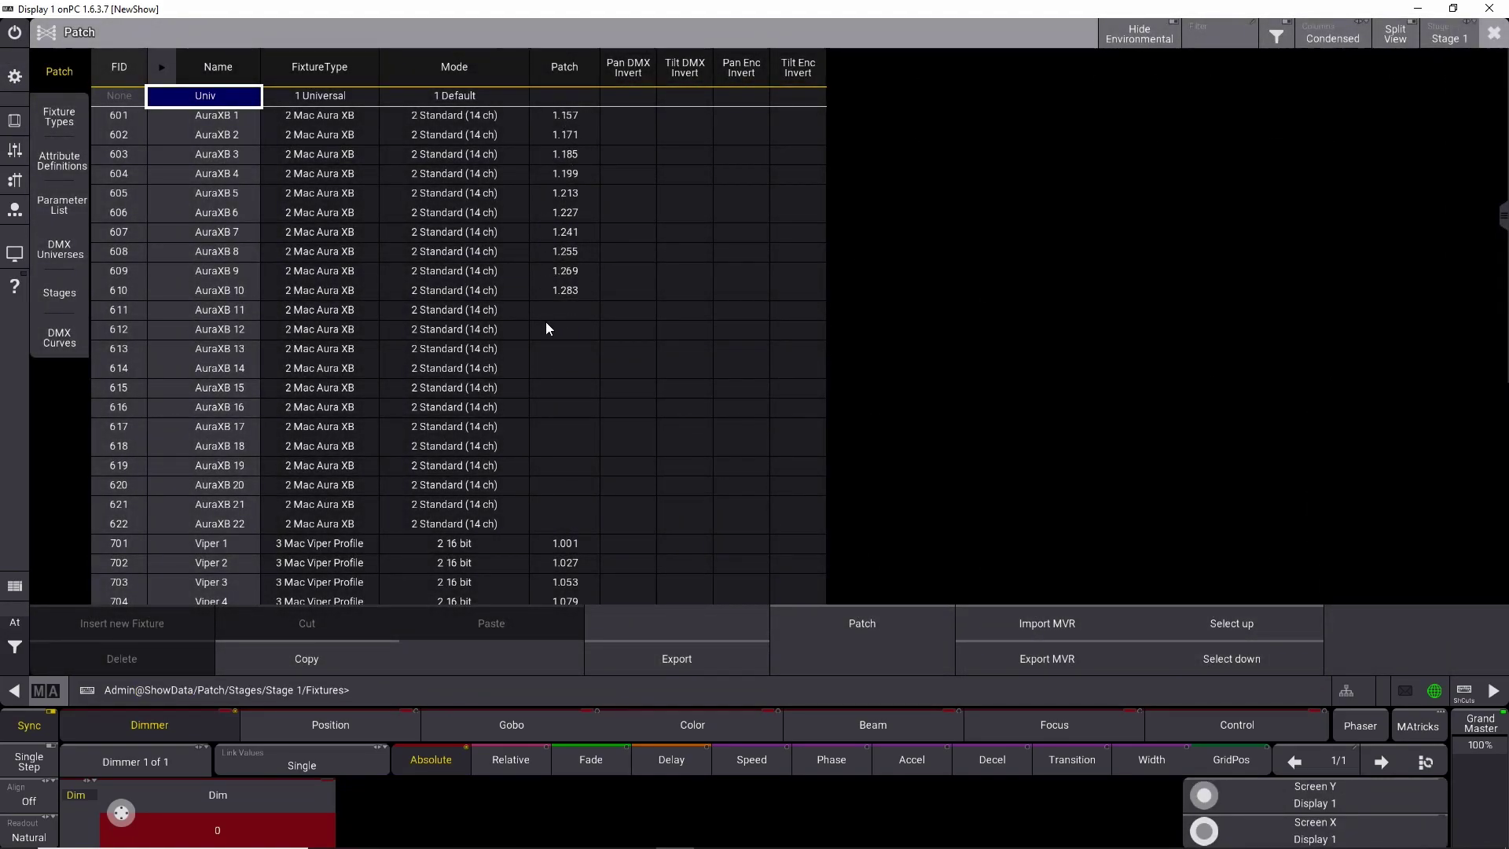
key(Down)
key(Down)
key(Down)
key(Down)
key(Down)
key(Down)
key(Down)
key(Down)
key(Down)
key(Down)
key(Down)
key(Down)
key(Down)
key(Down)
key(Down)
key(Down)
key(Down)
key(Down)
key(Down)
key(Down)
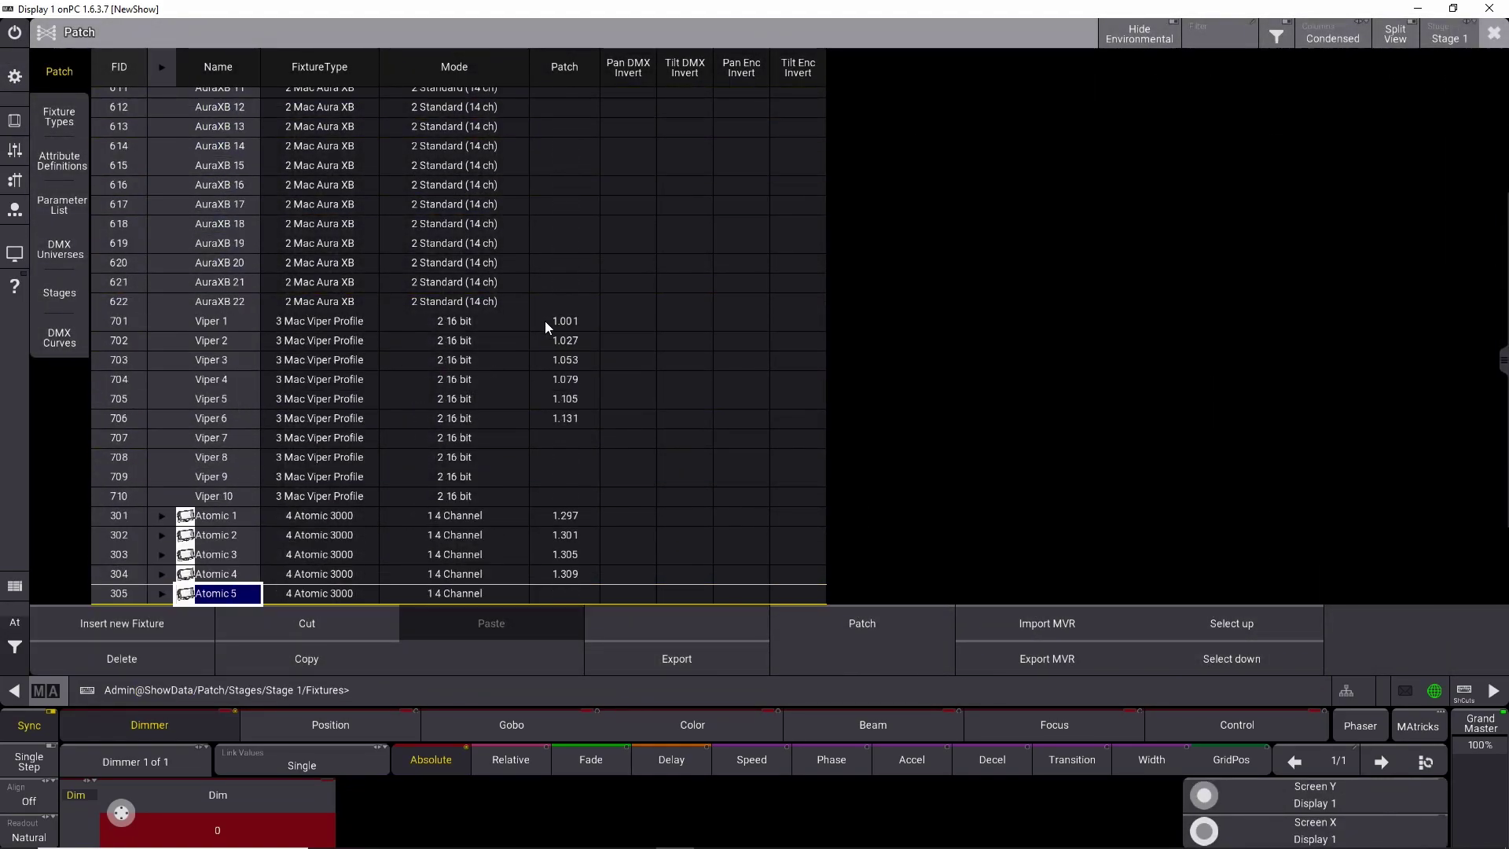